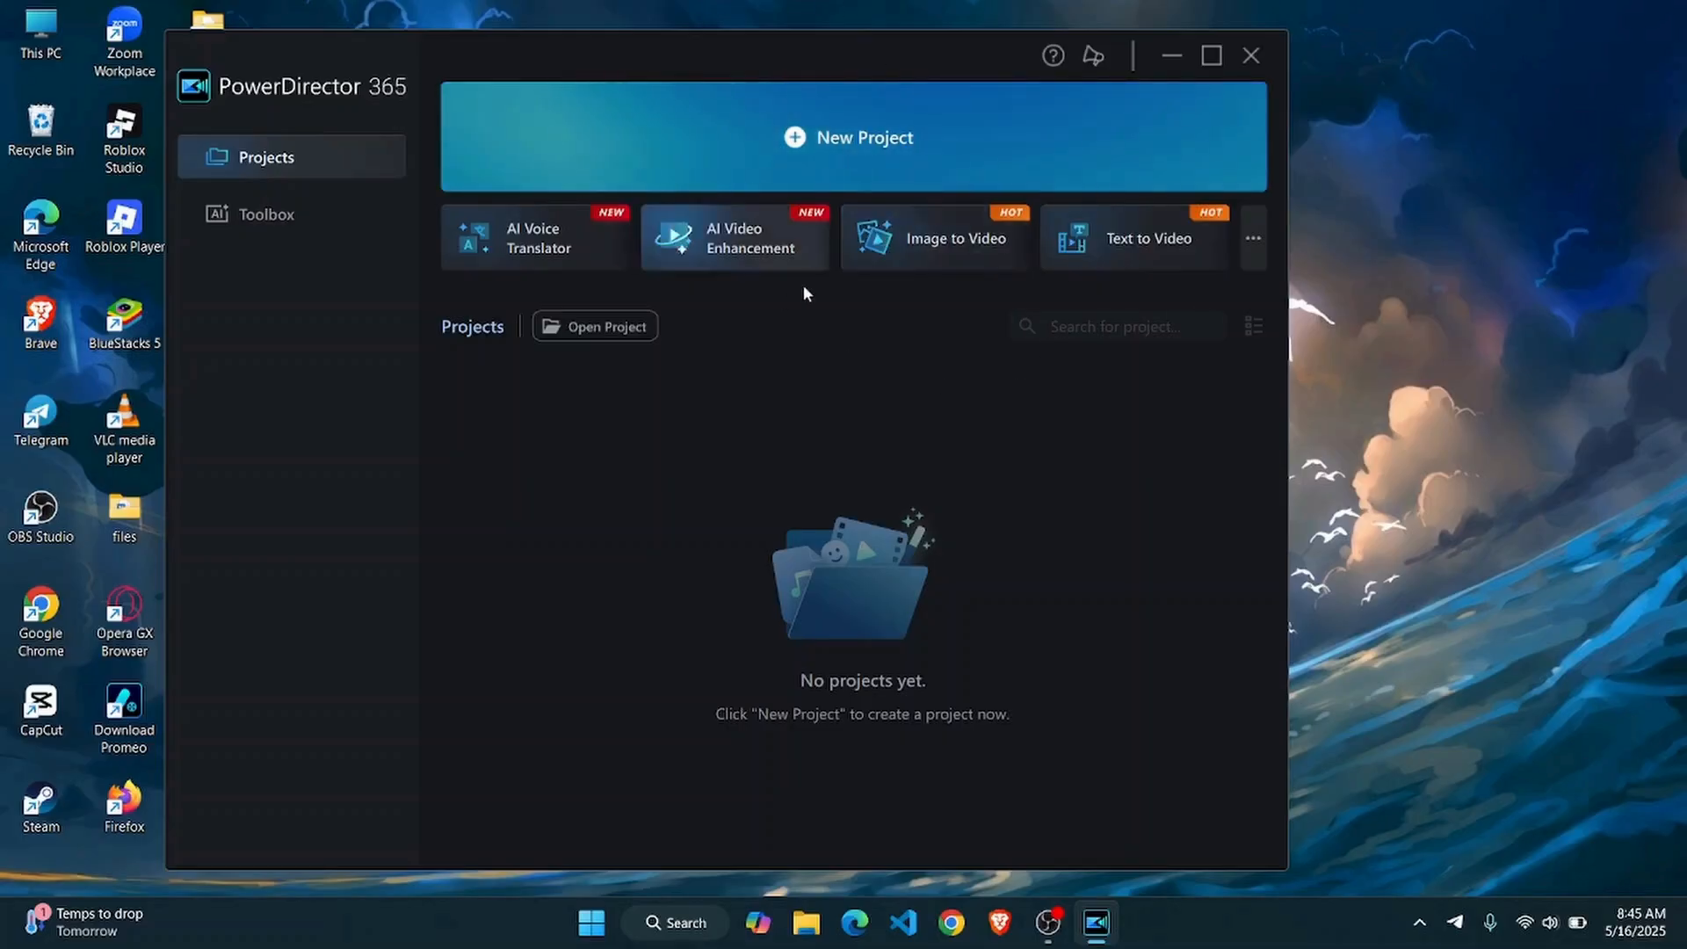
Create a new project and import the city highway video e530ea8...568.mp4 from the Pictures folder.
left_click_drag(655, 81, 698, 51)
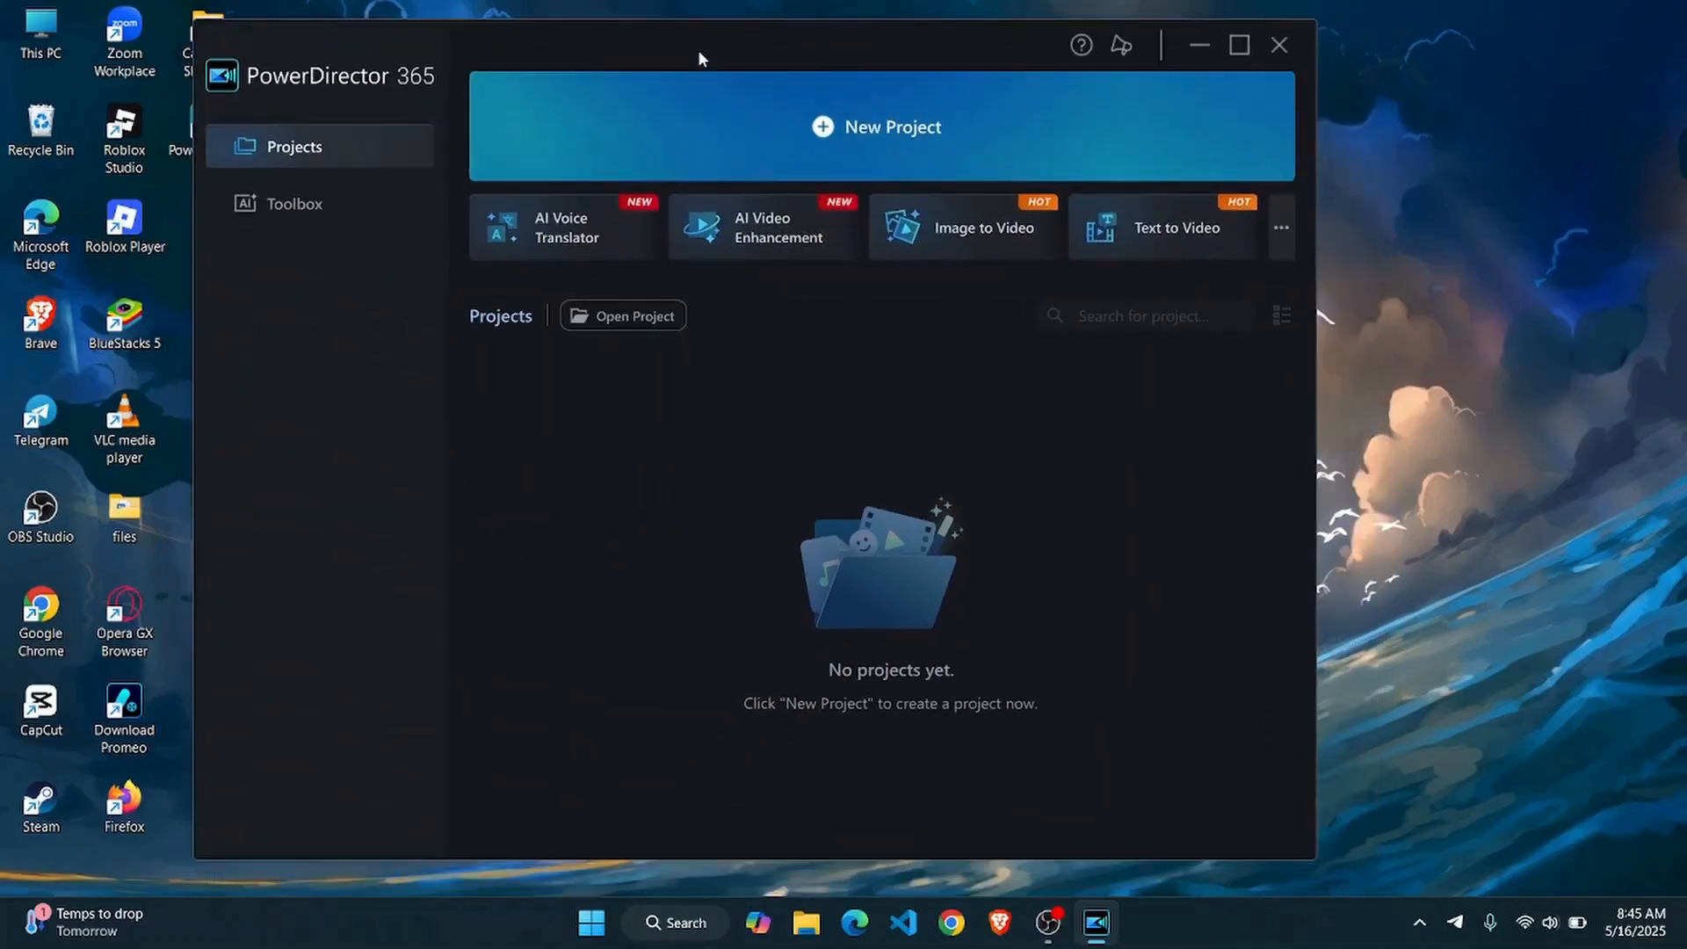
left_click(852, 131)
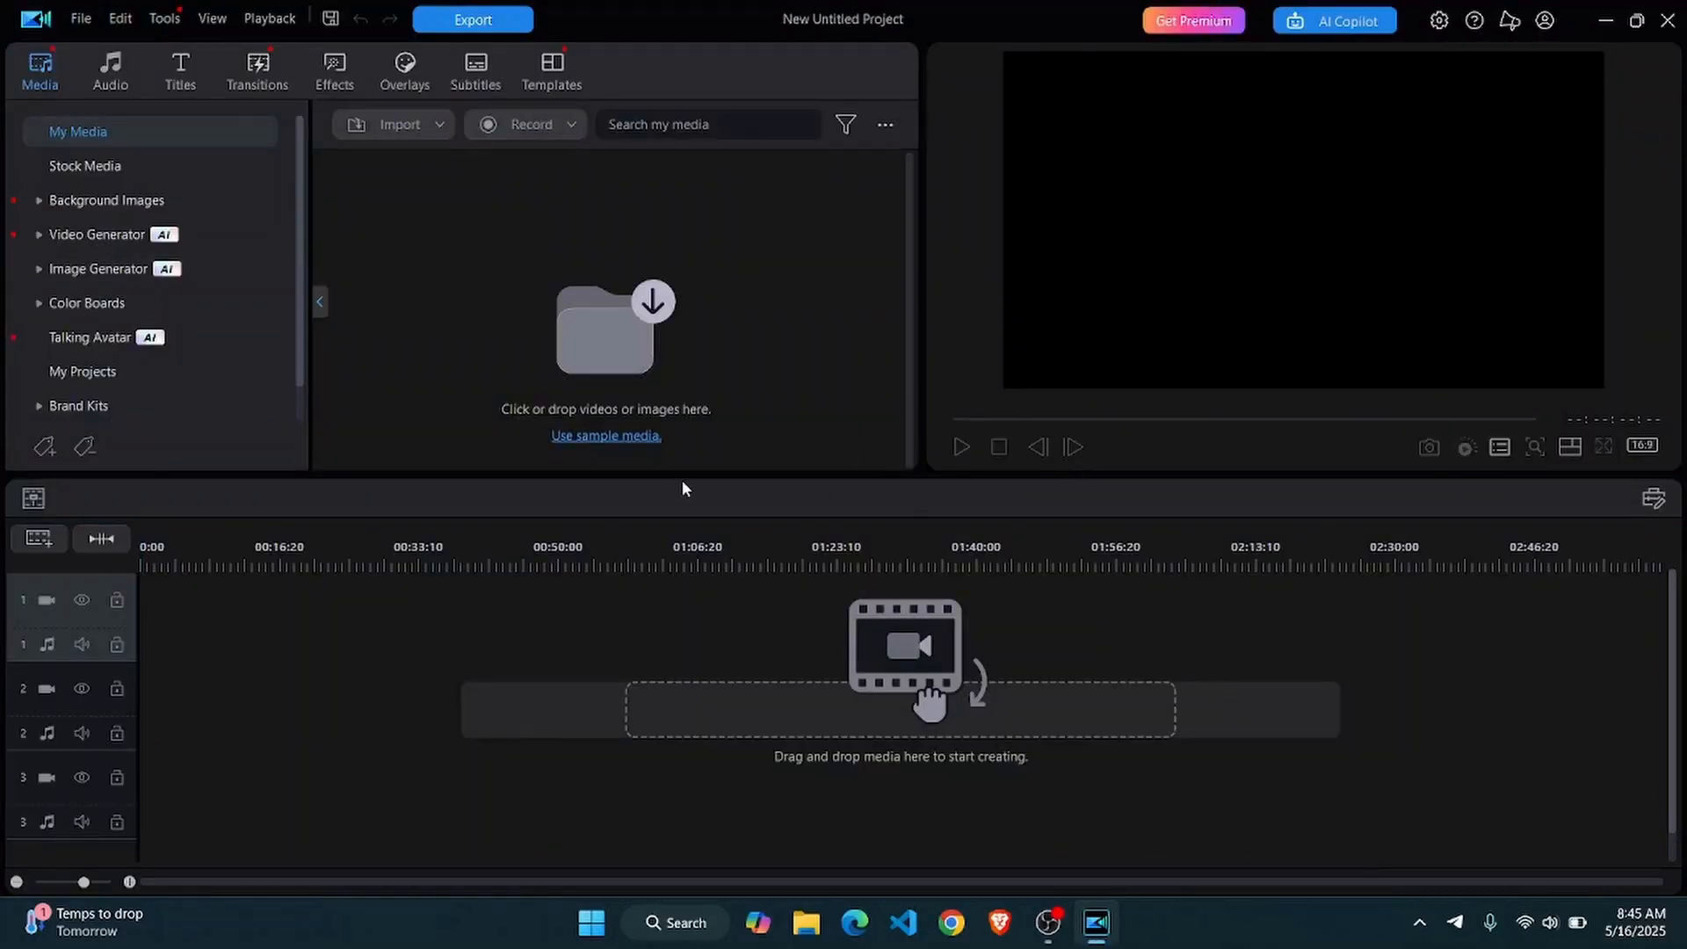
left_click(606, 338)
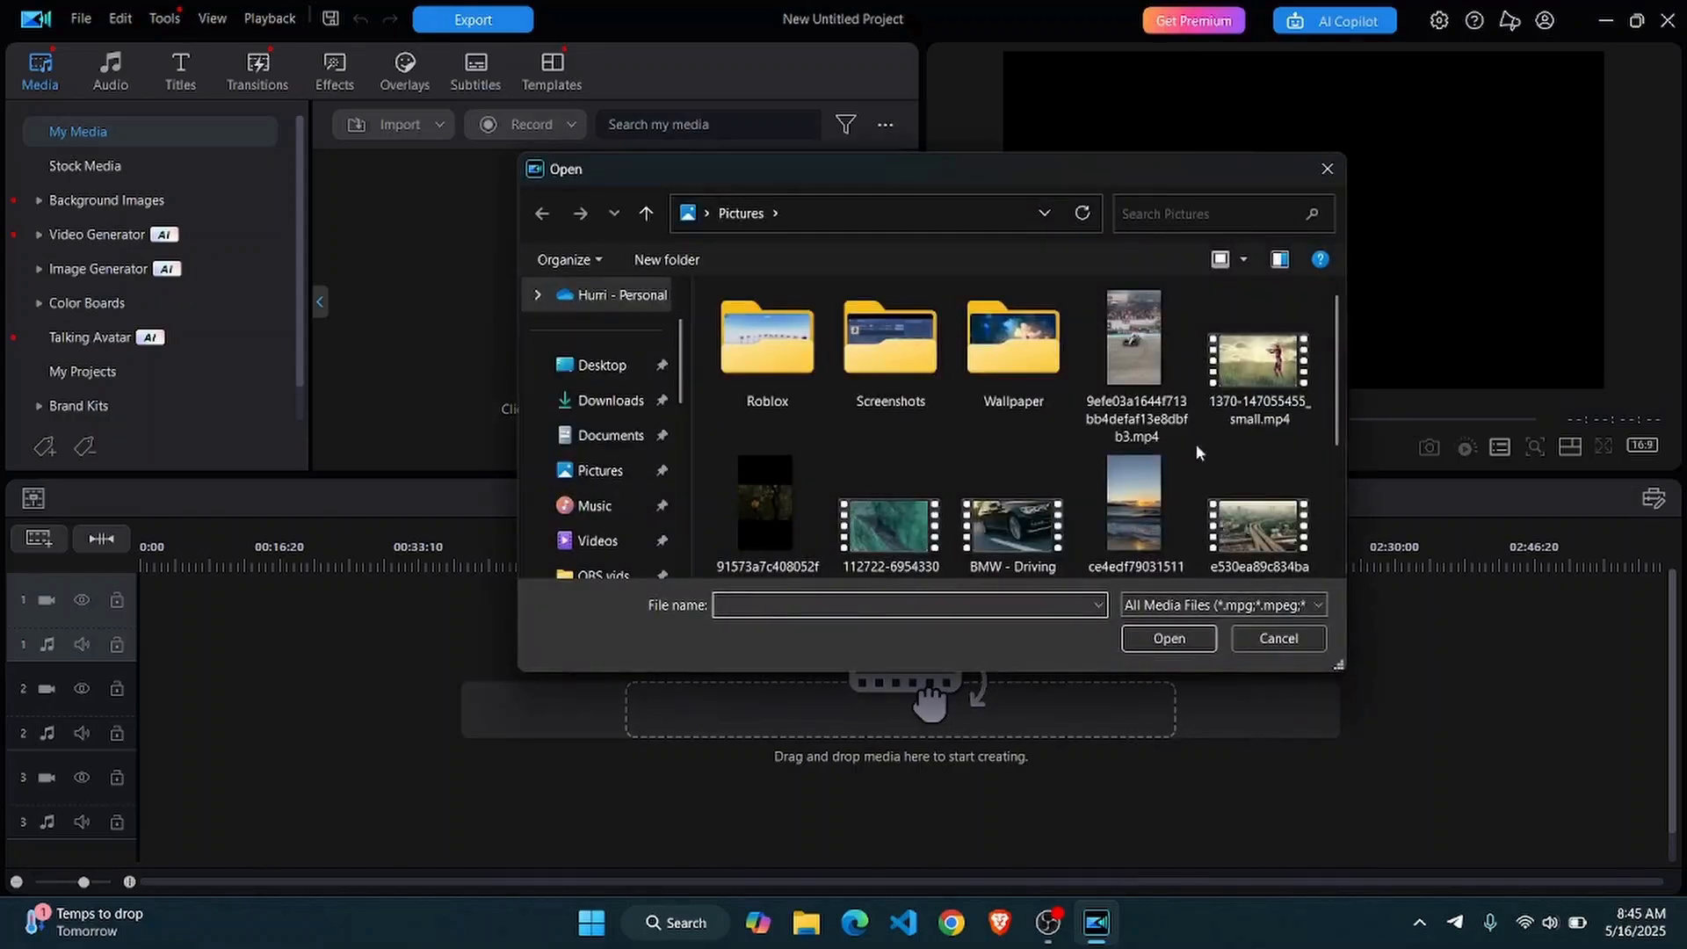
scroll(1198, 338, "down", 3)
double_click(1243, 327)
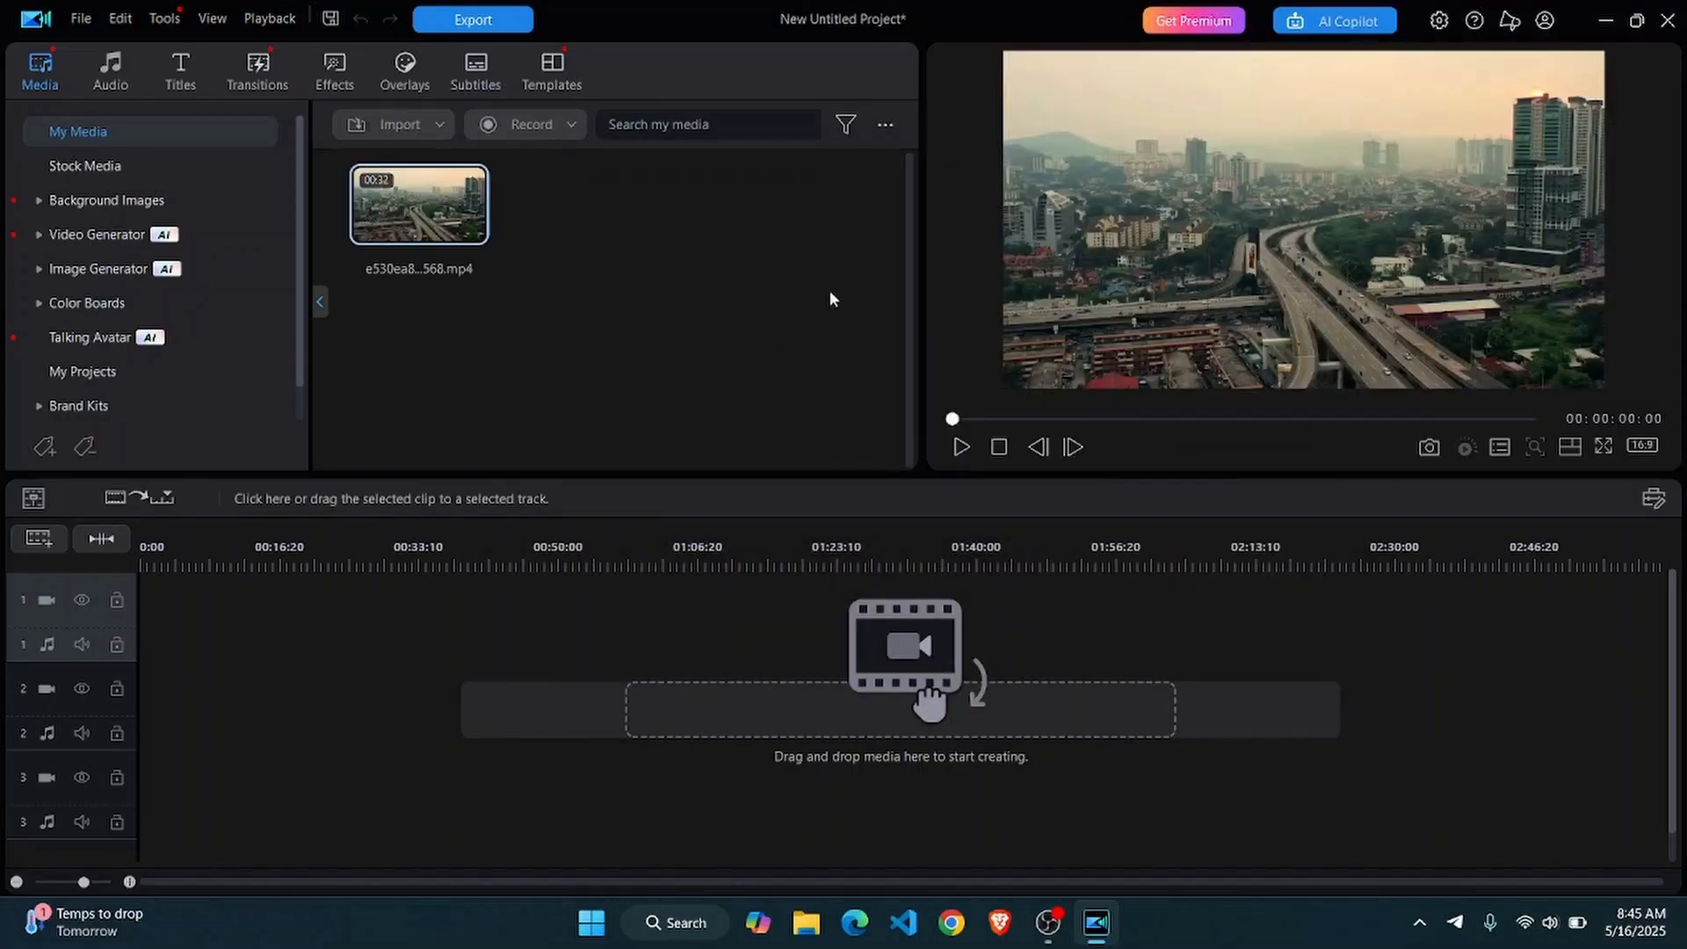
Enlarge the preview area and place the imported highway clip at the start of video track 1.
left_click_drag(924, 308, 733, 303)
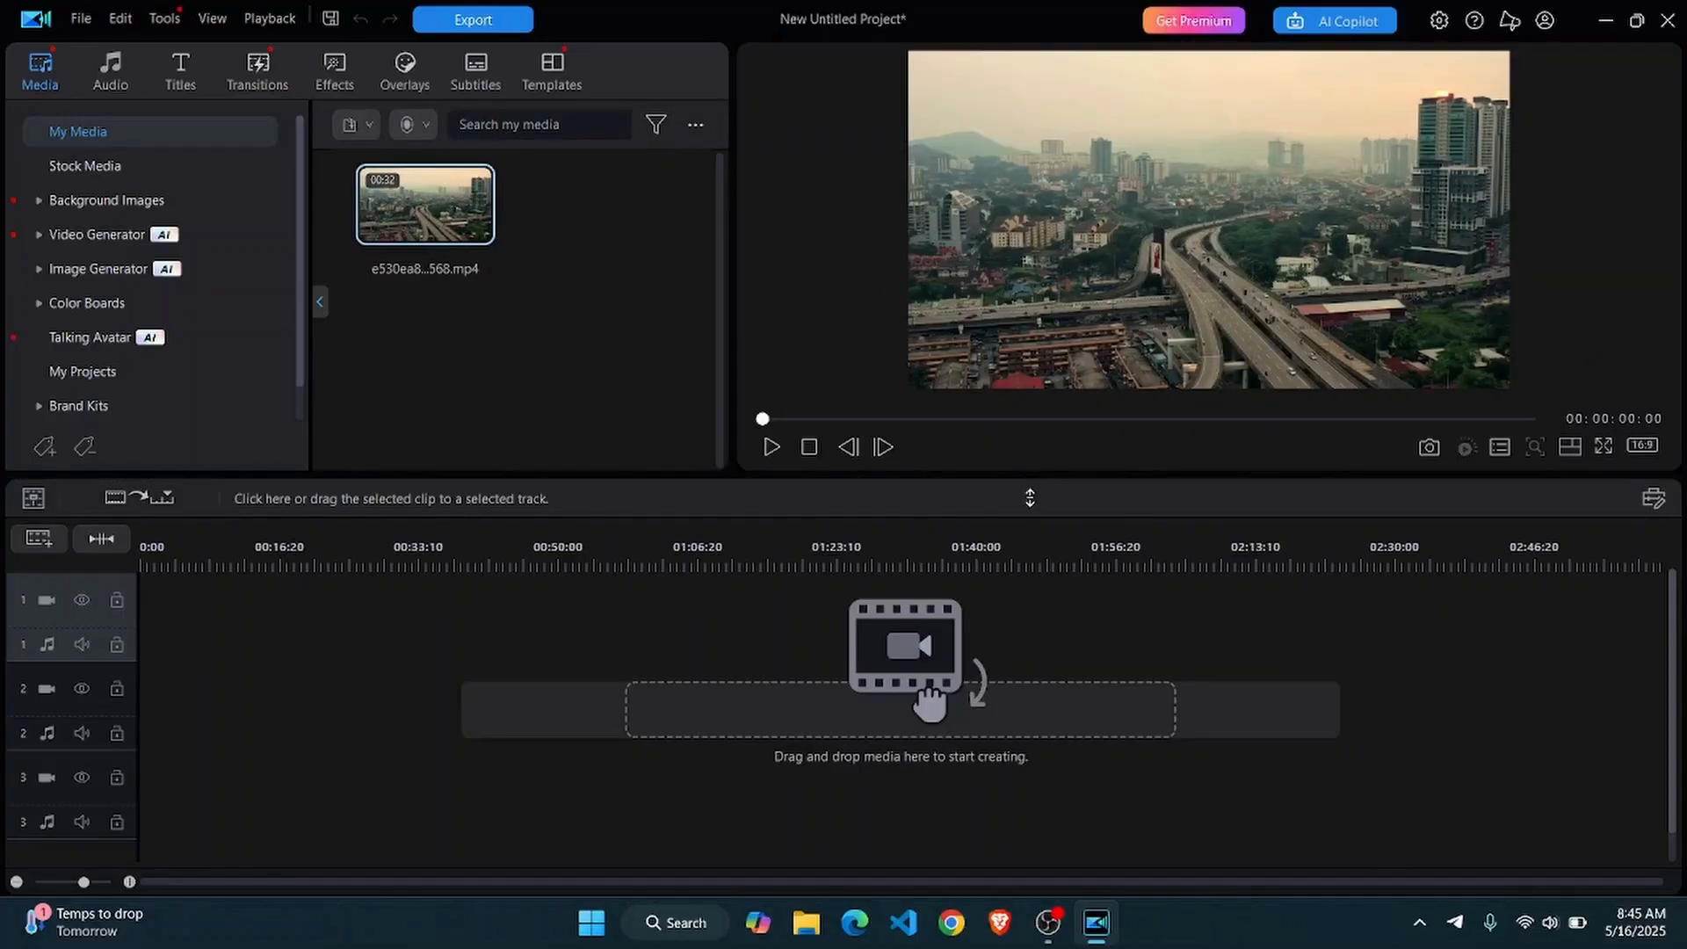
left_click_drag(1030, 498, 1024, 548)
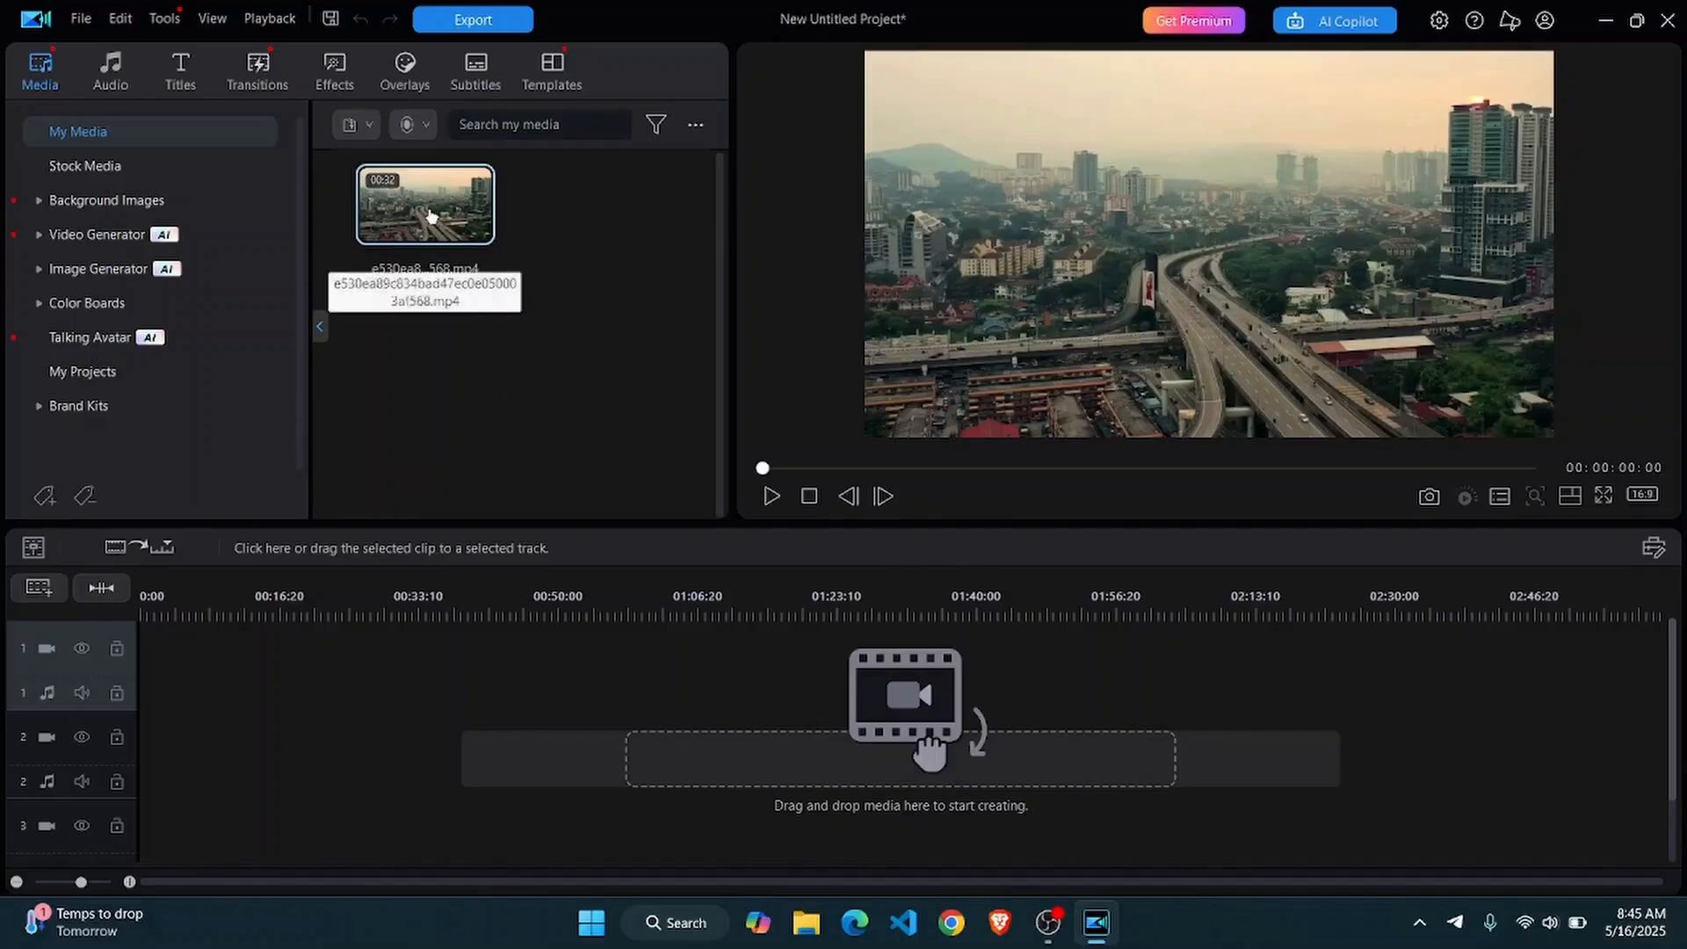
left_click_drag(420, 232, 150, 669)
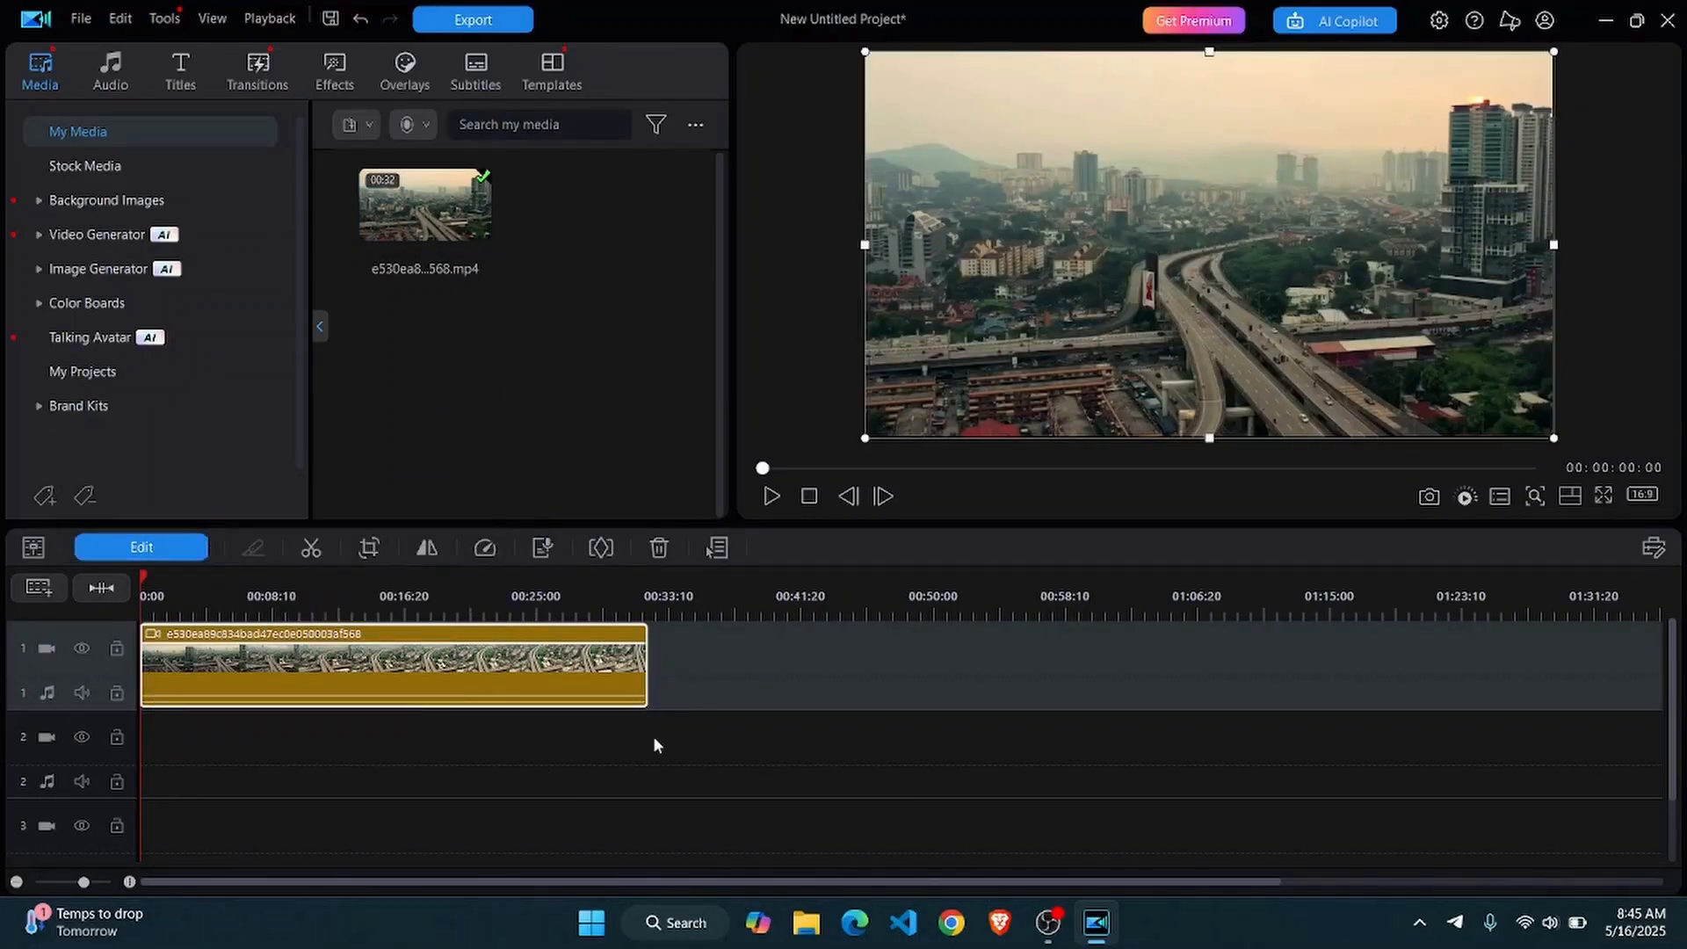
left_click(615, 754)
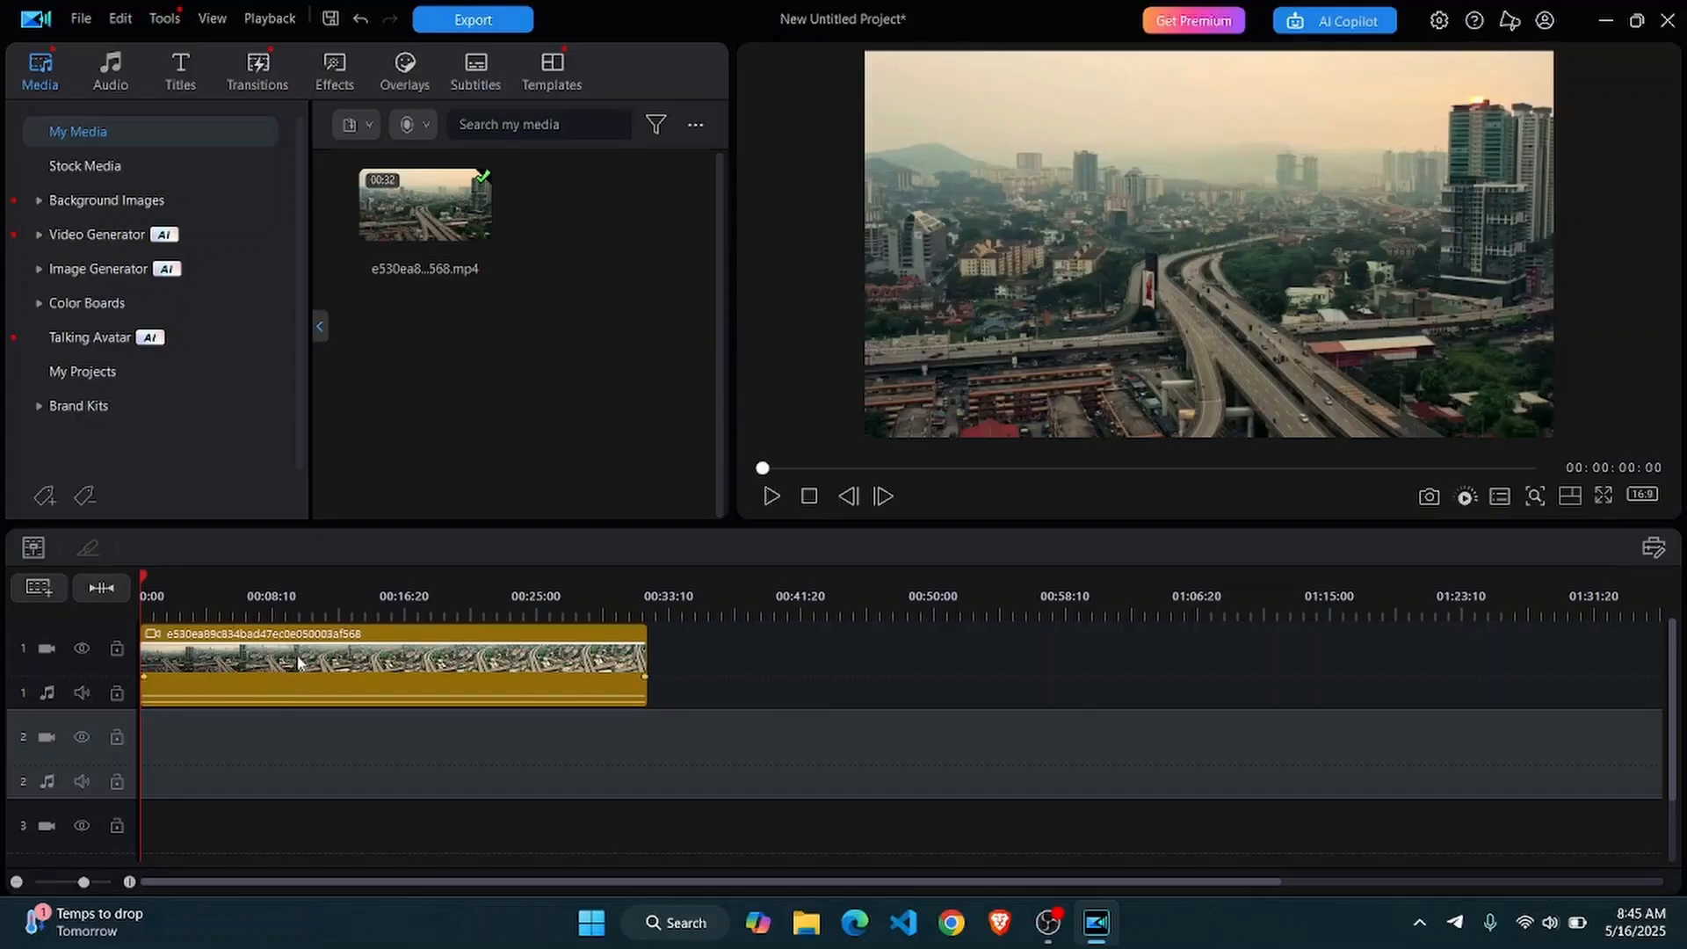
Open the highway clip in the Pan / Zoom editor and add a keyframe at 00:00:03:28 with the full frame.
left_click(300, 668)
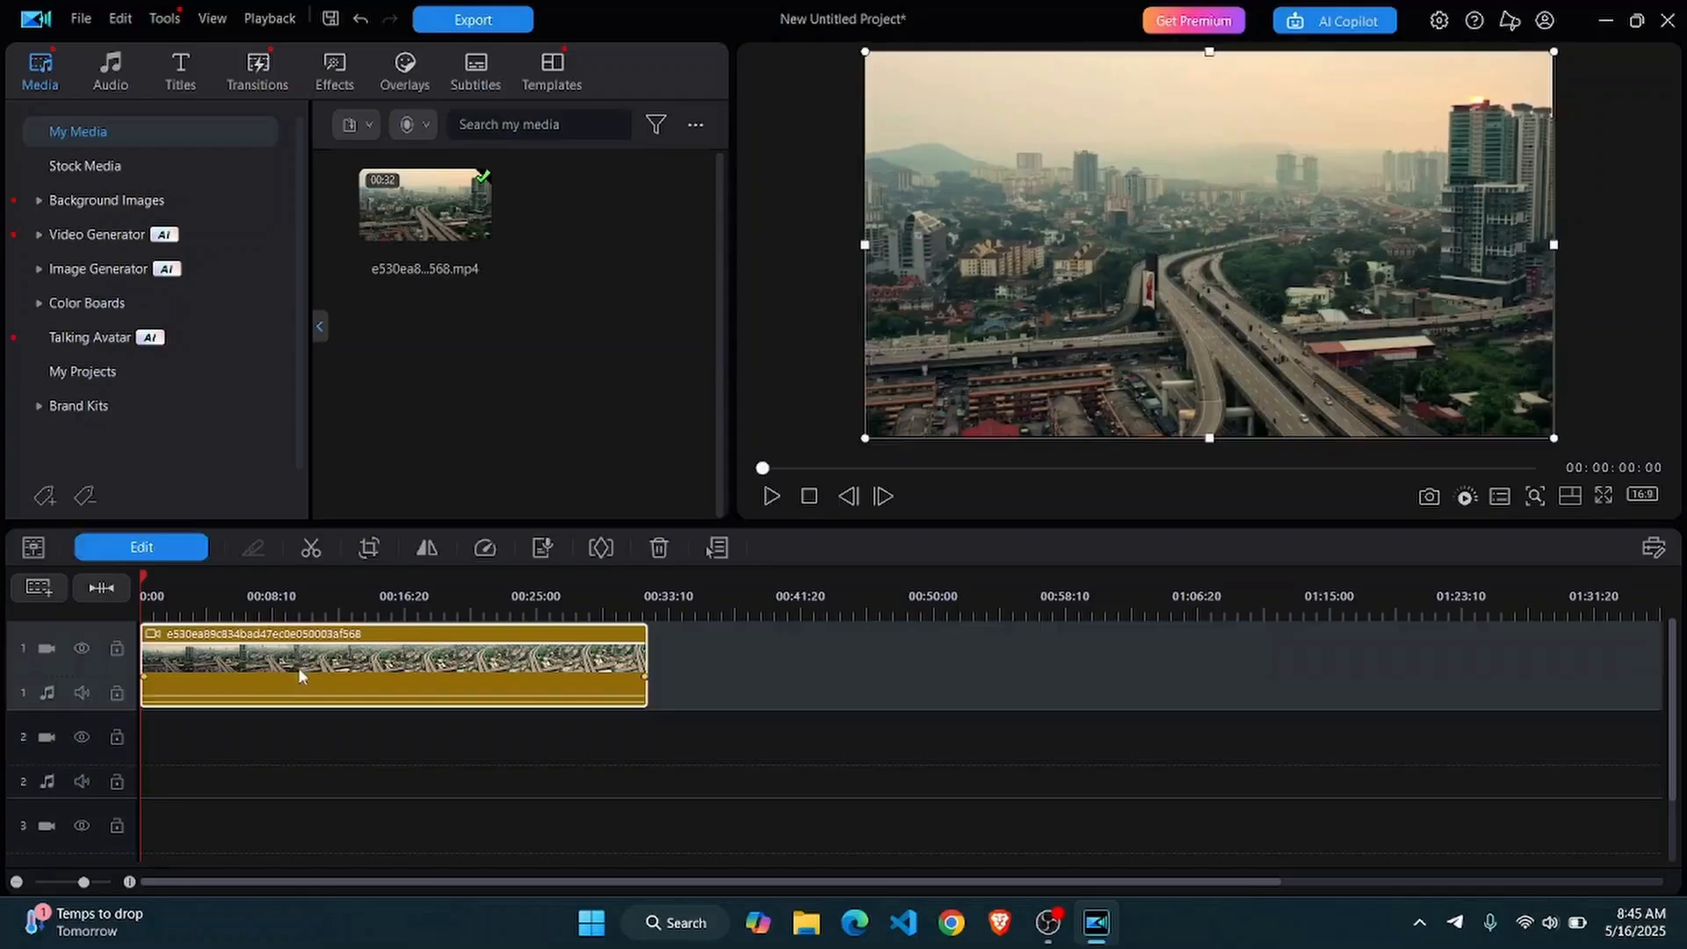
left_click(167, 554)
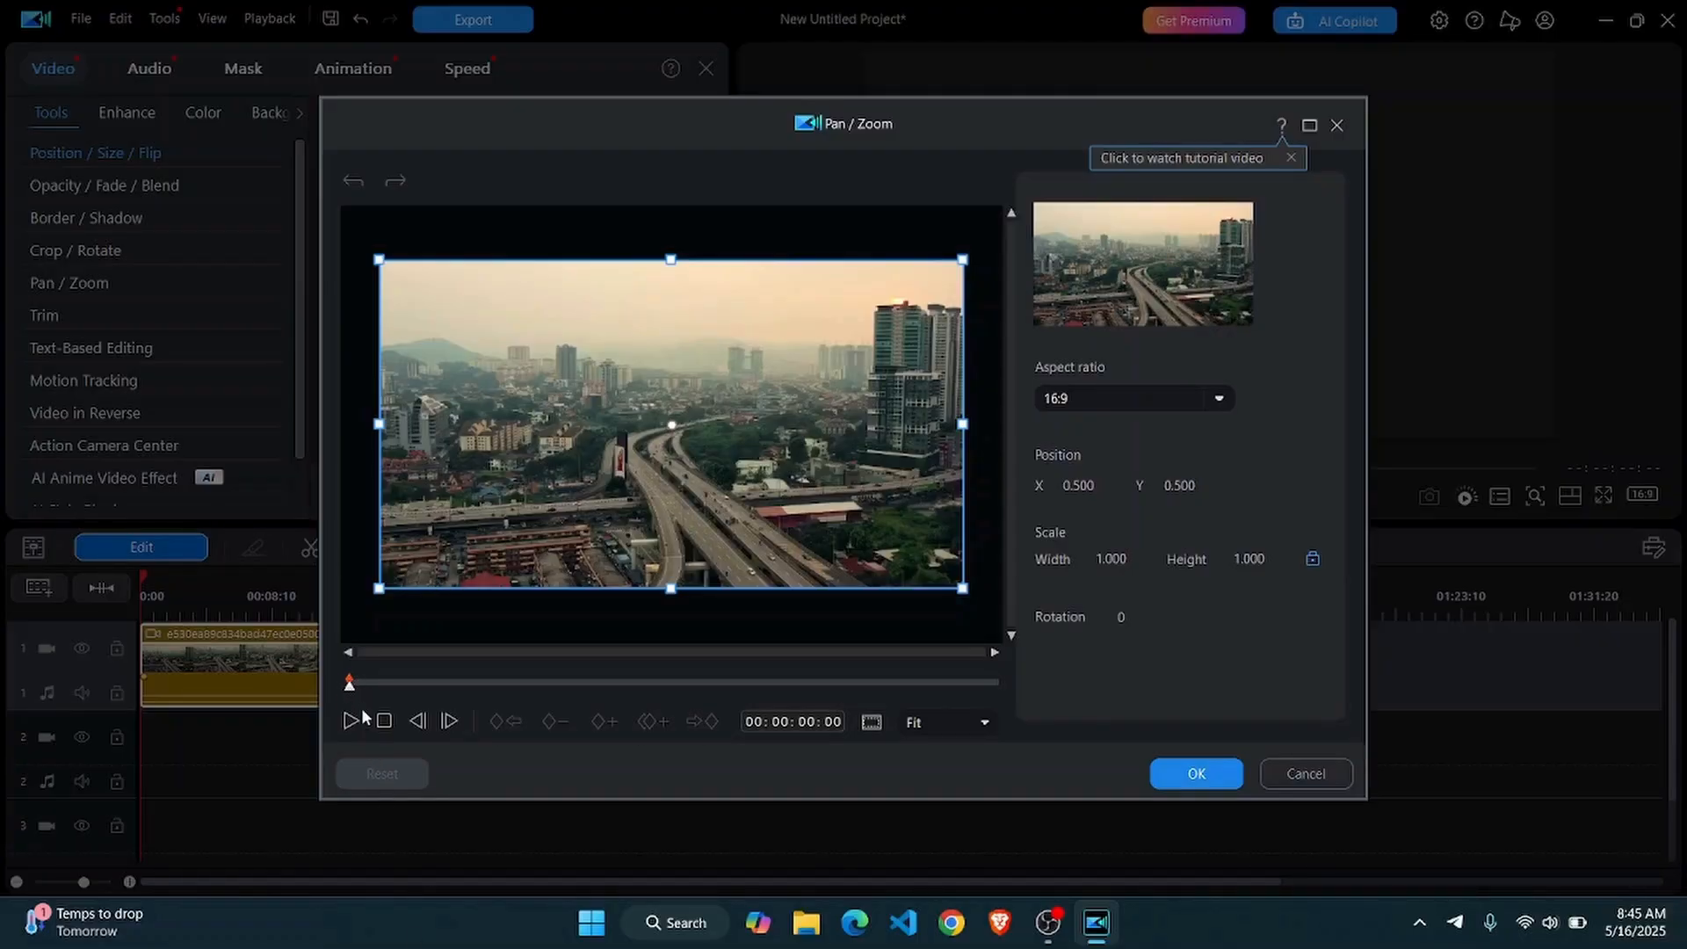
key("space")
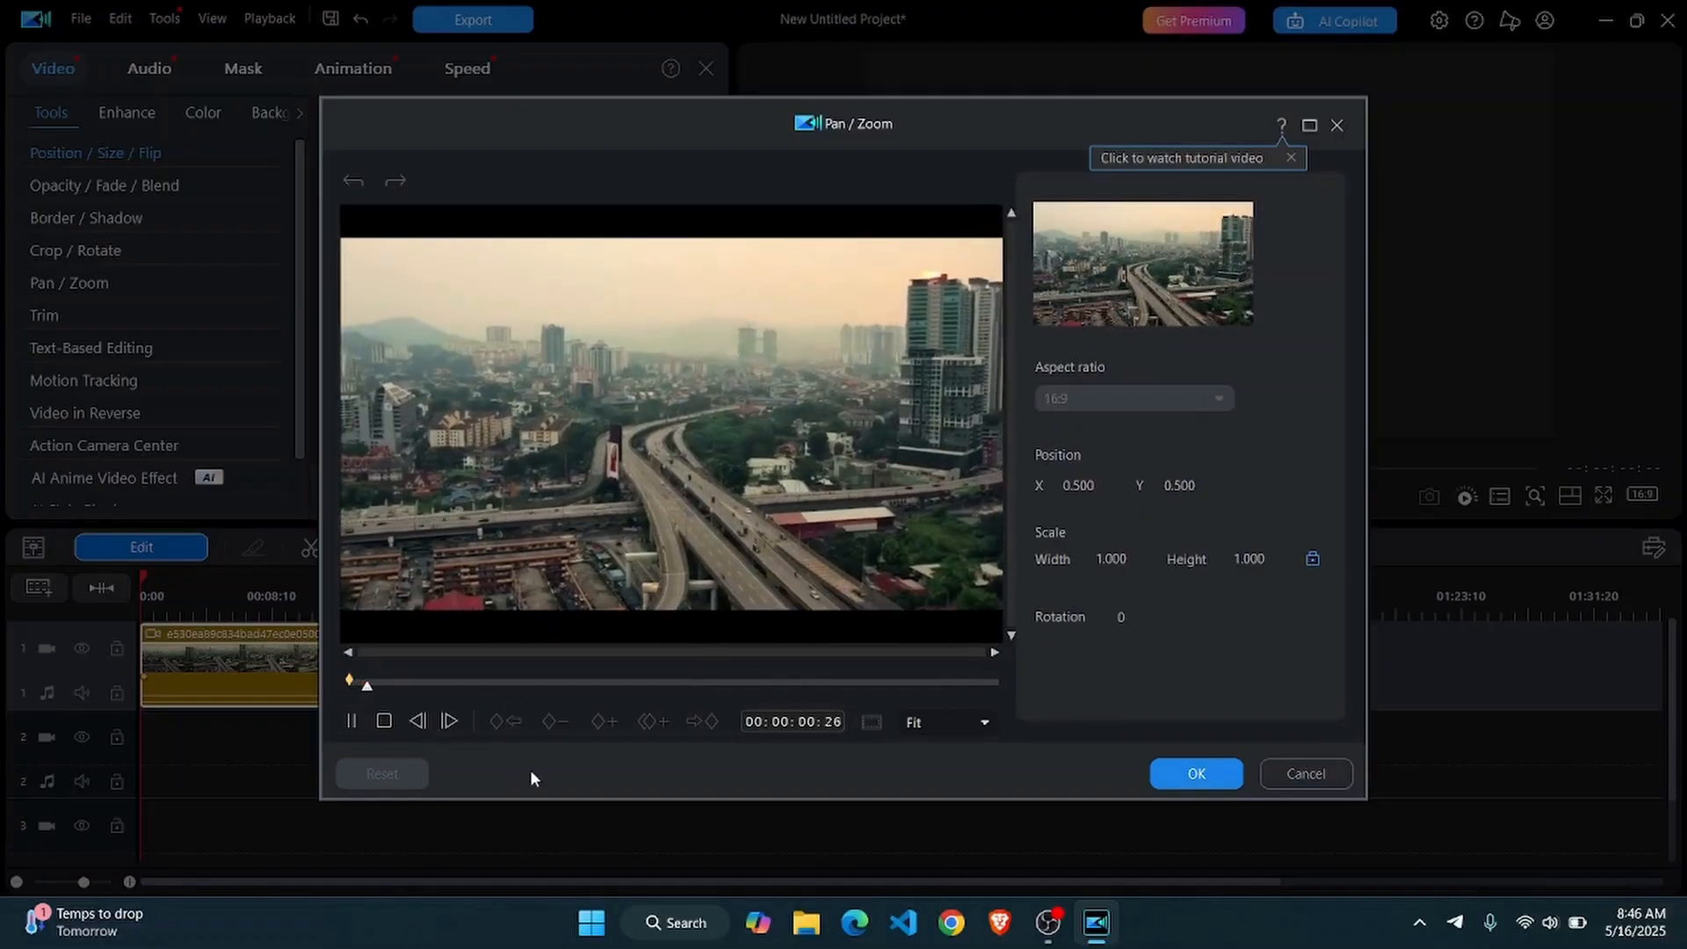
key("space")
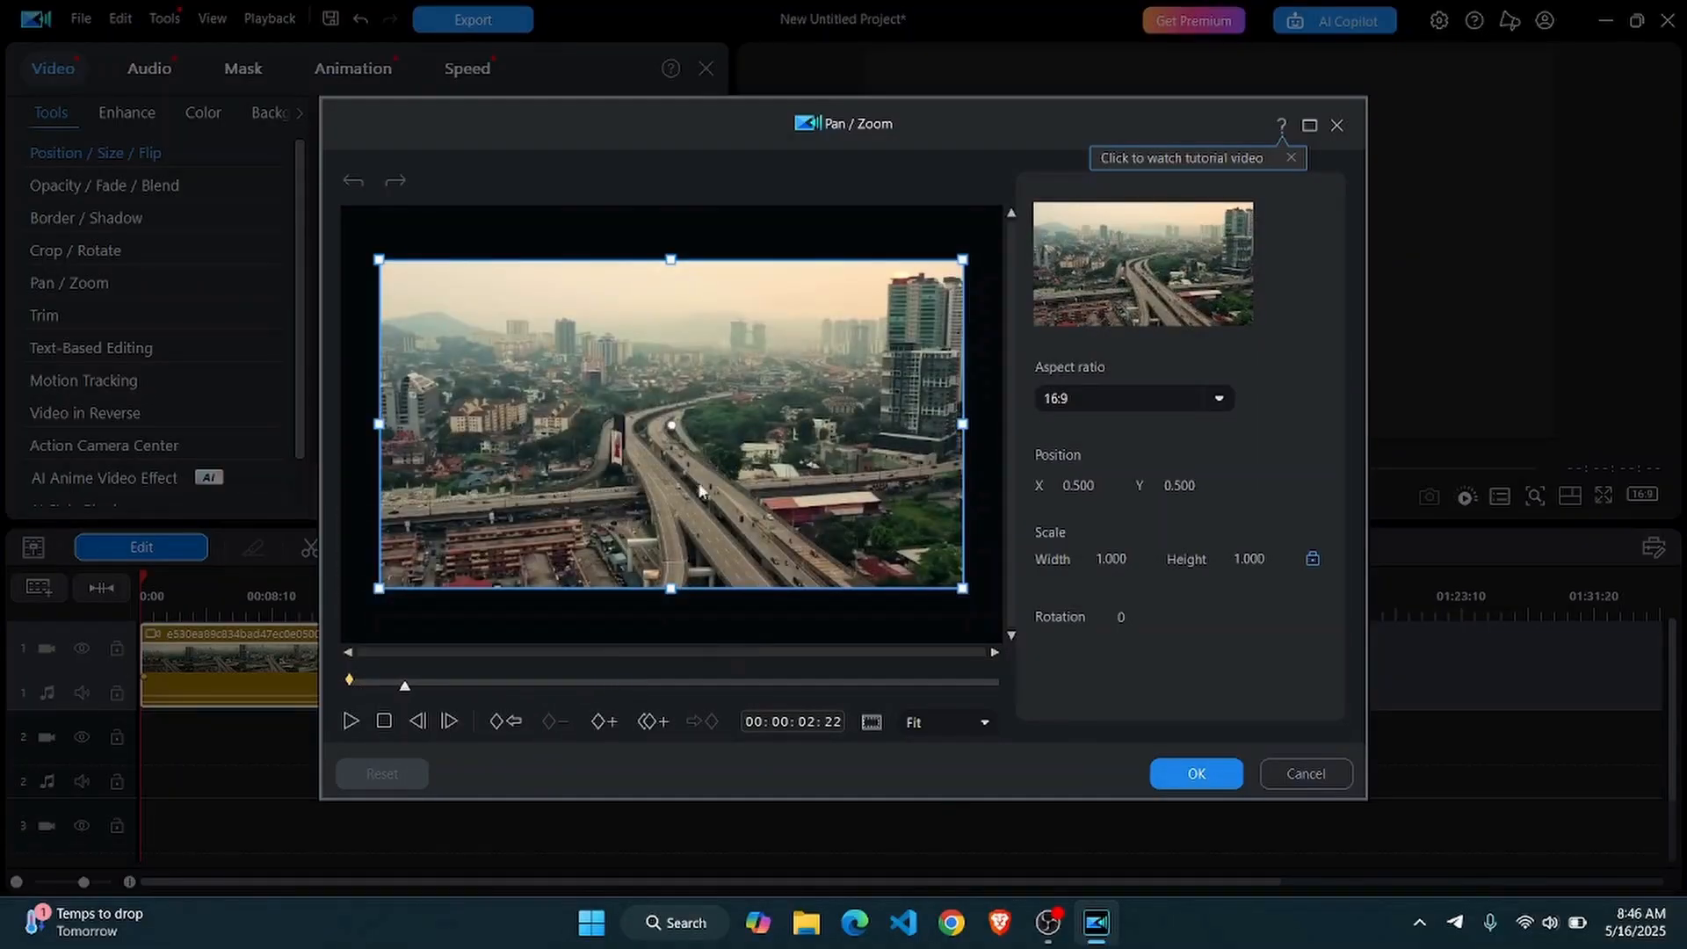
key("space")
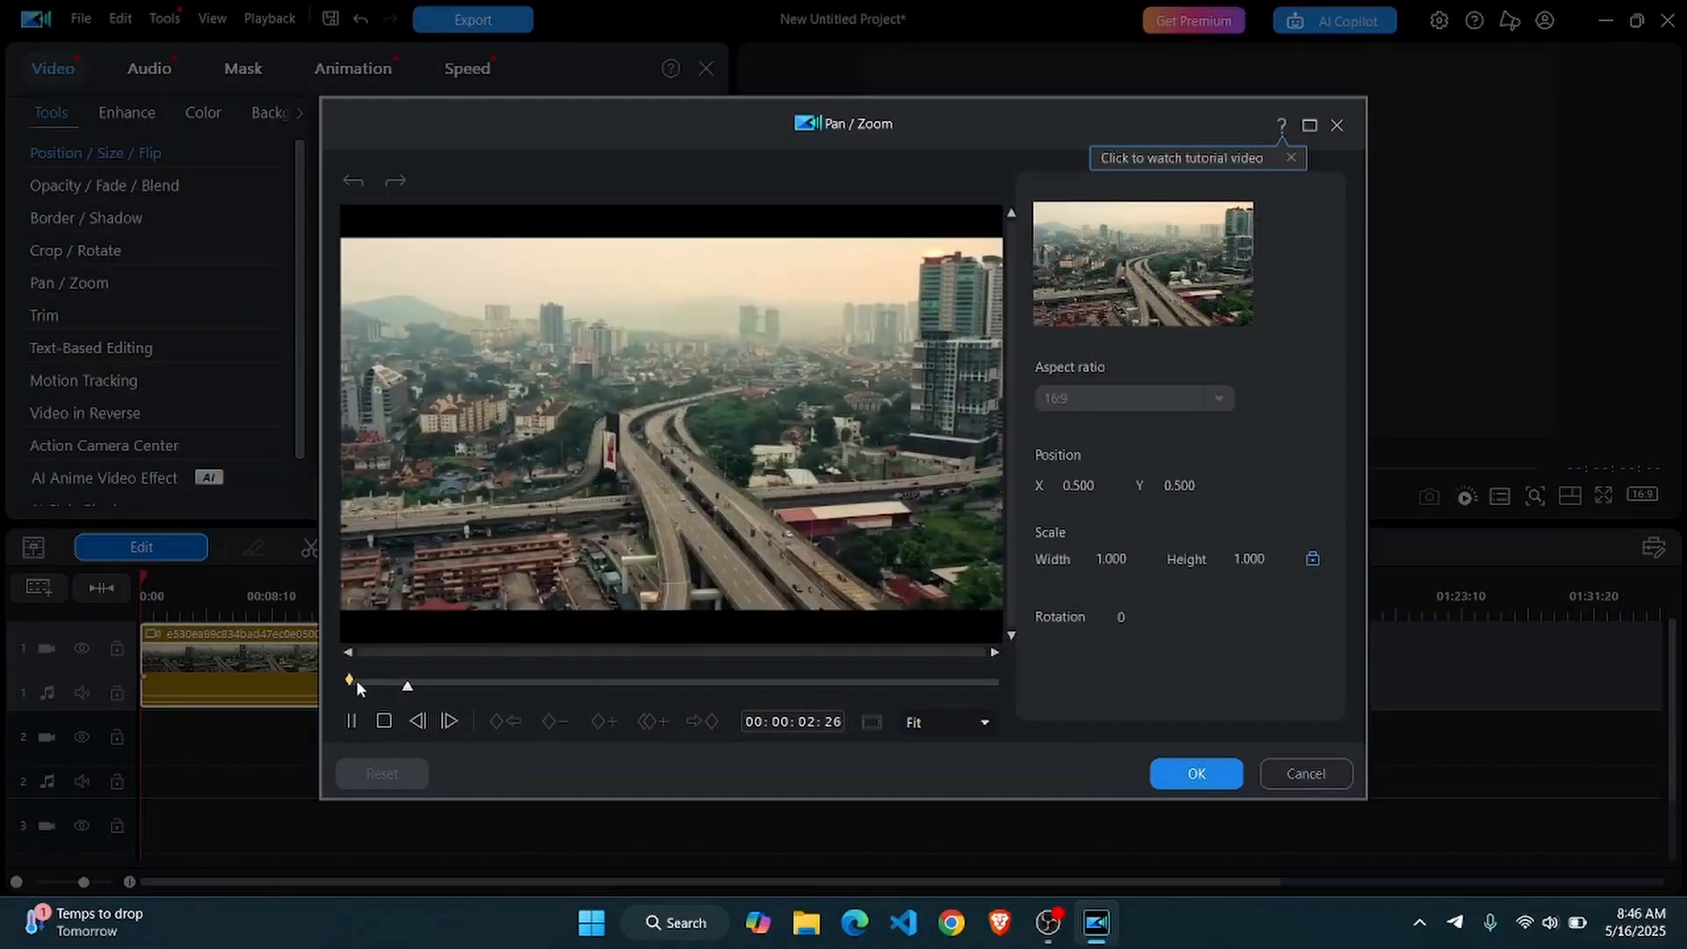
key("space")
left_click_drag(394, 686, 429, 696)
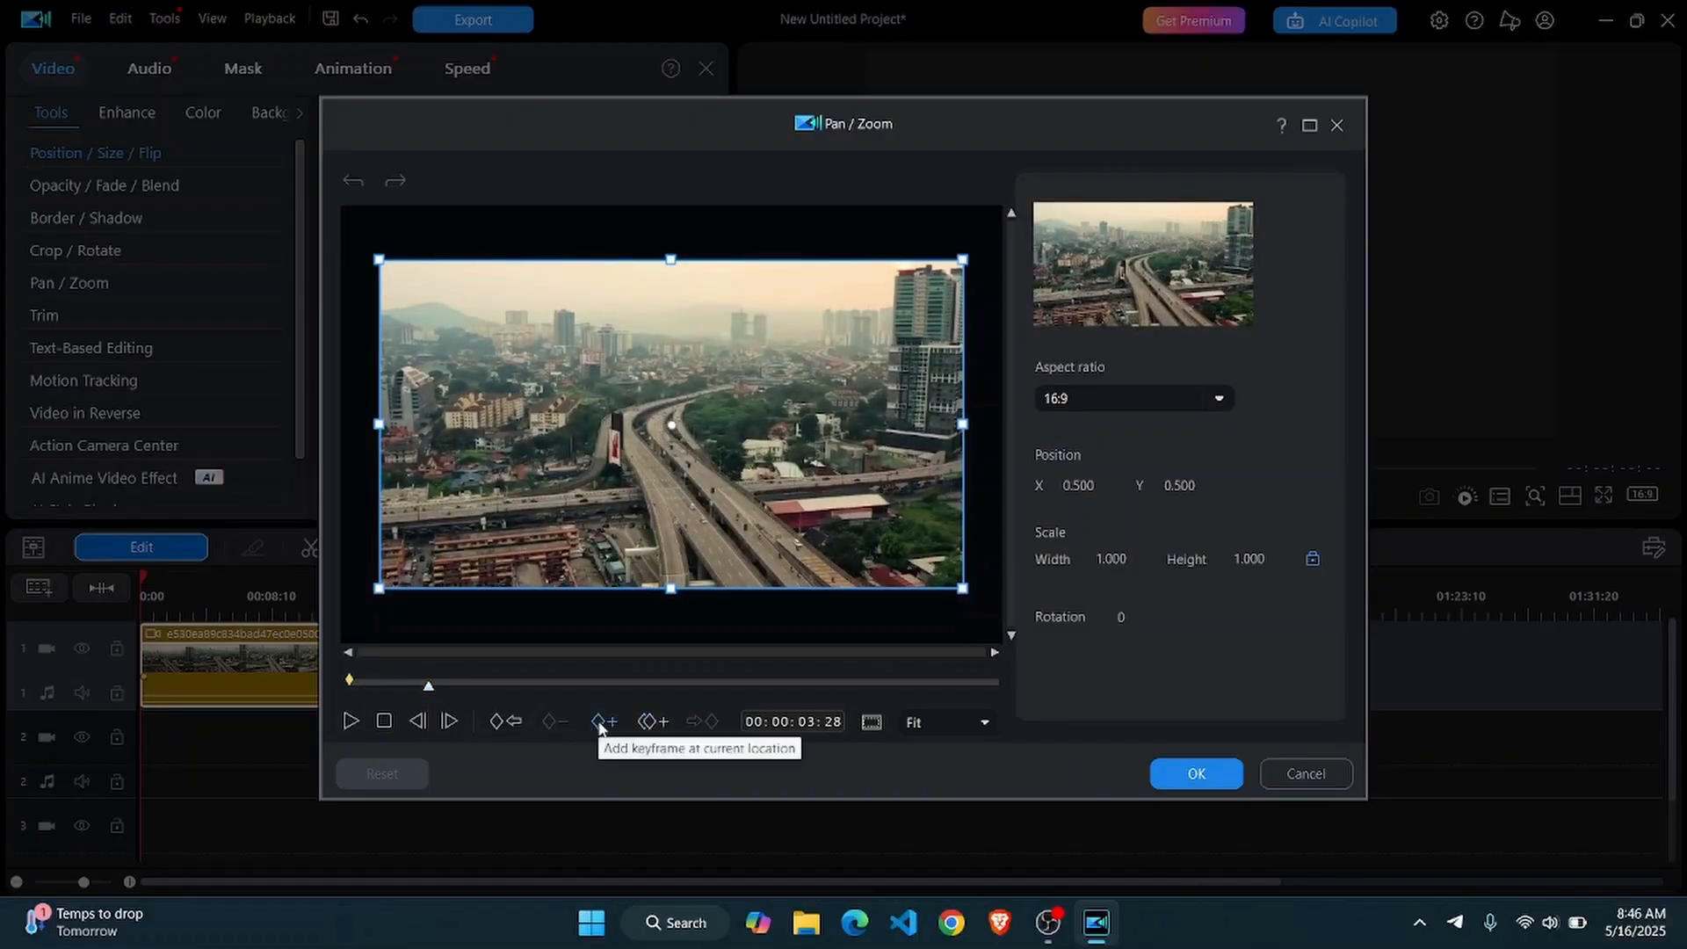
left_click(601, 722)
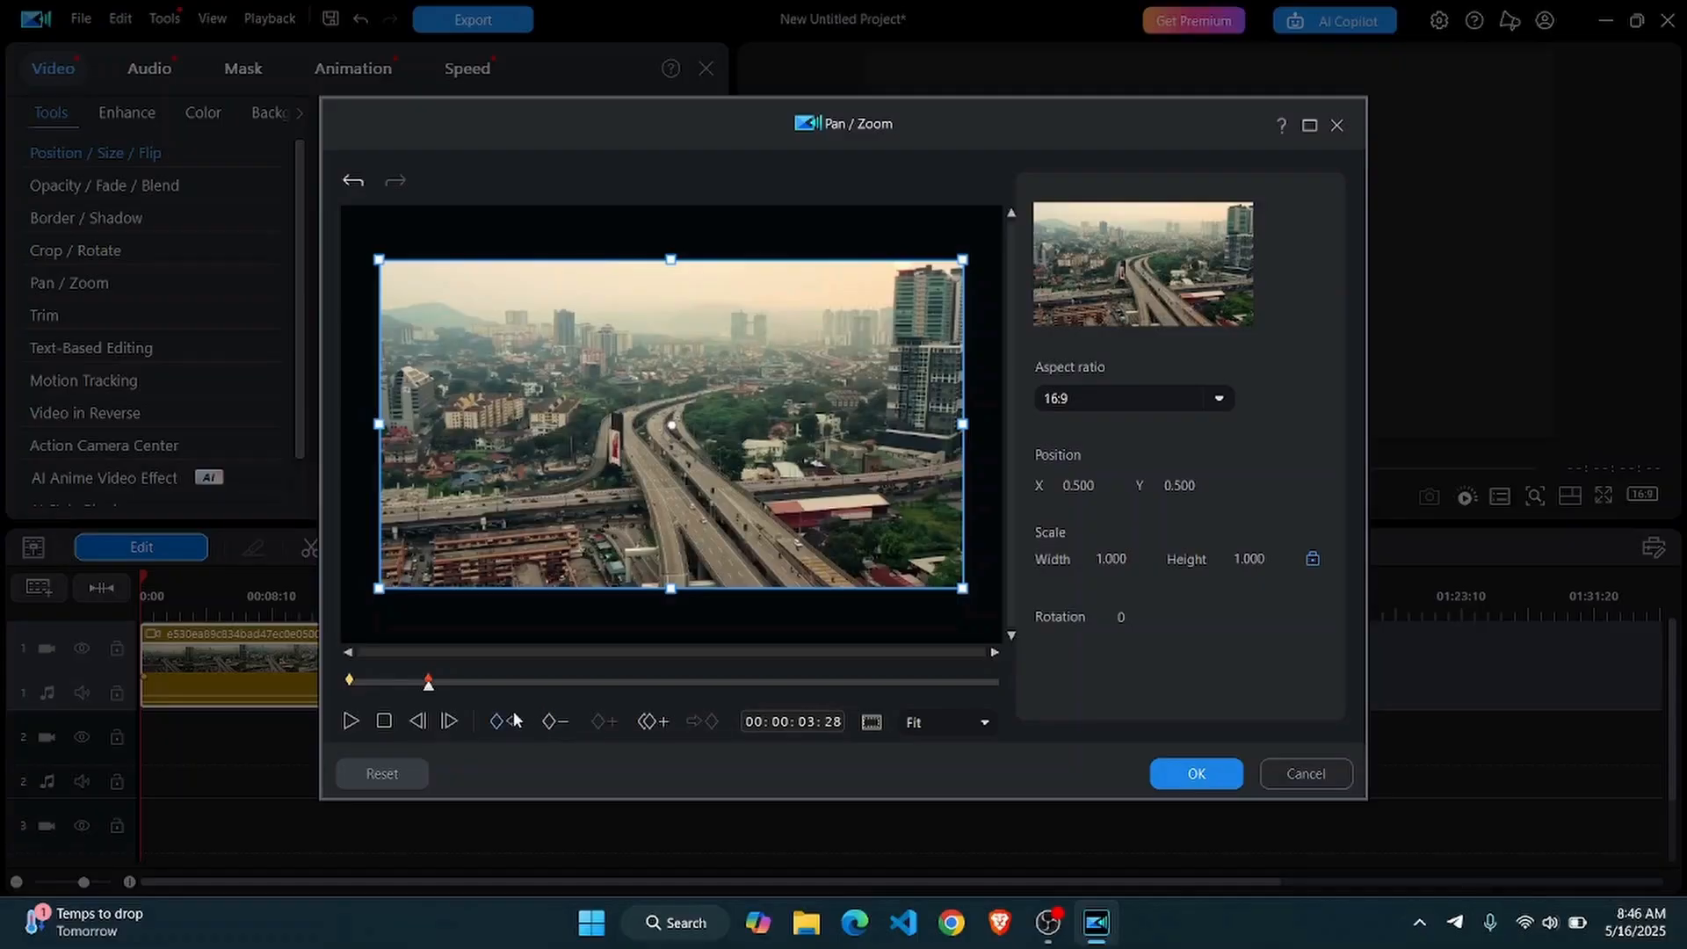
At 00:00:06:04, zoom in by shrinking the frame to about 0.342 scale and centring it on about X 0.384, Y 0.771.
key("space")
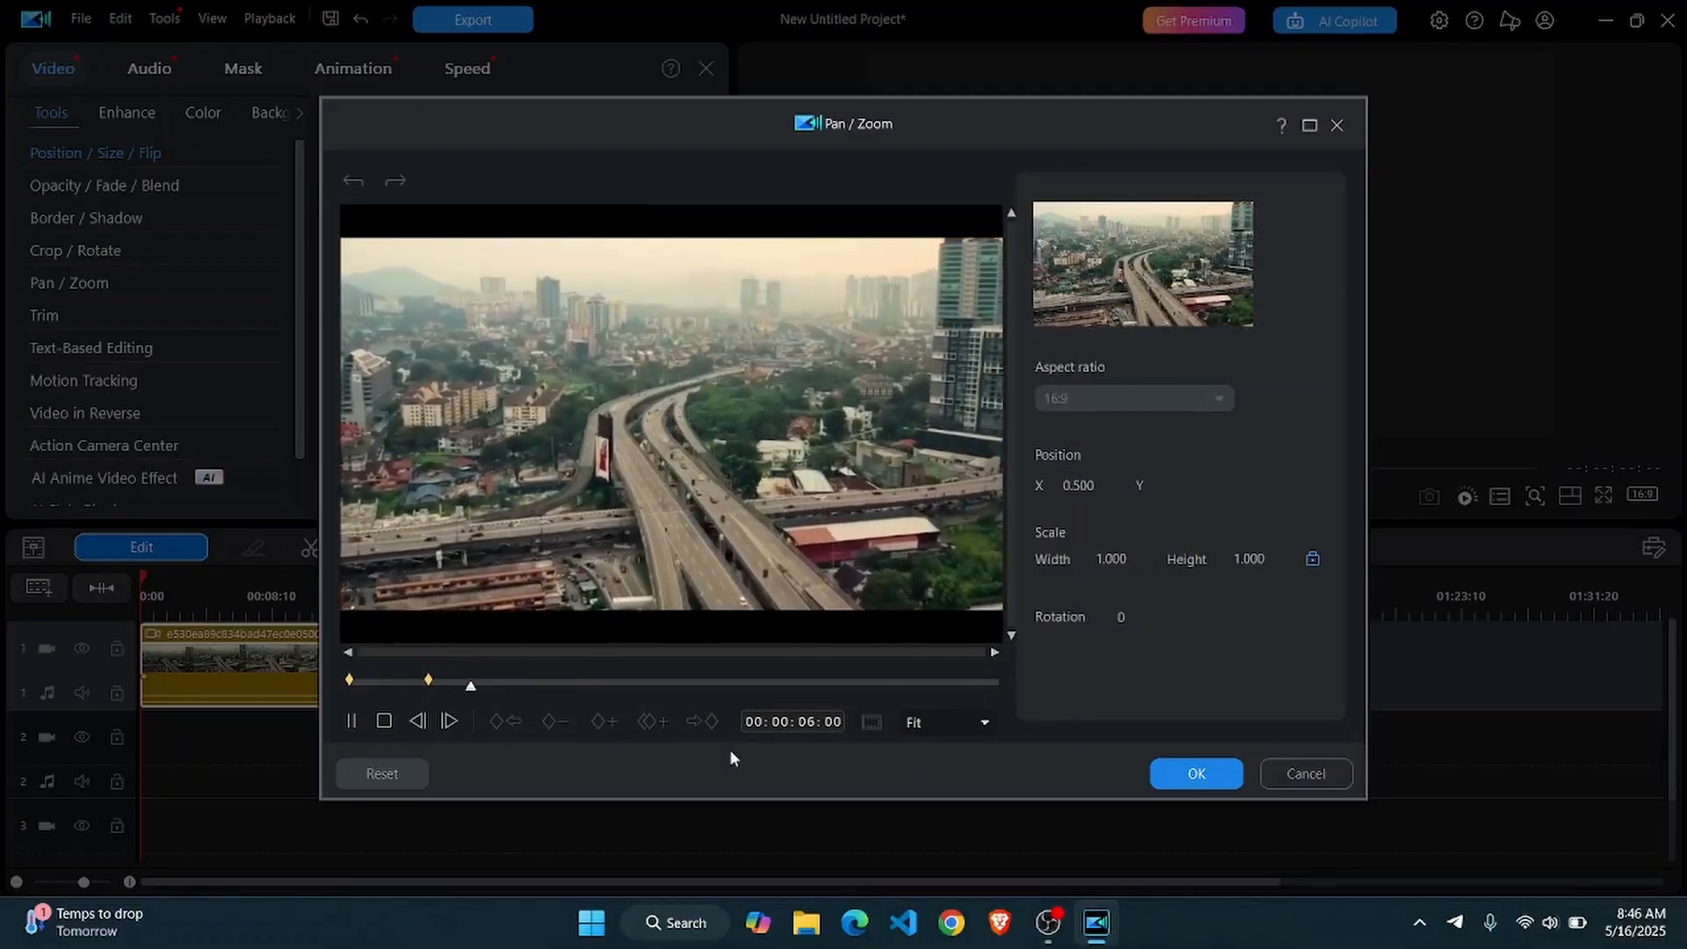
key("space")
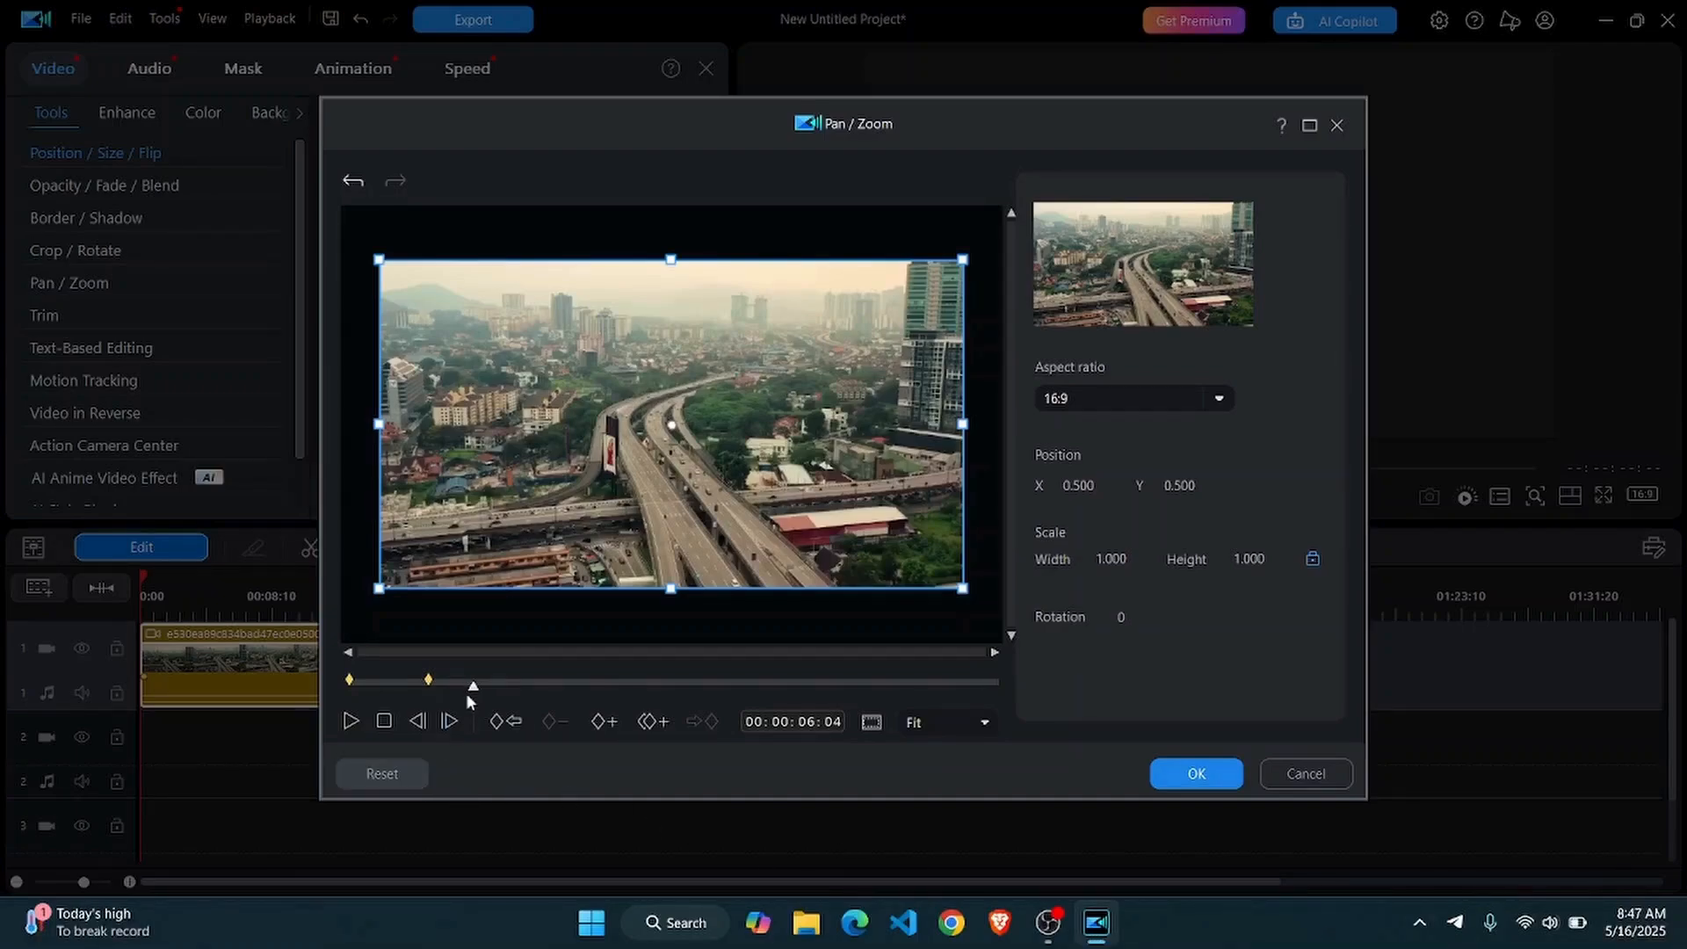
mouse_move(474, 694)
left_mouse_down()
mouse_move(425, 694)
mouse_move(473, 690)
left_mouse_up()
left_click_drag(378, 589, 491, 520)
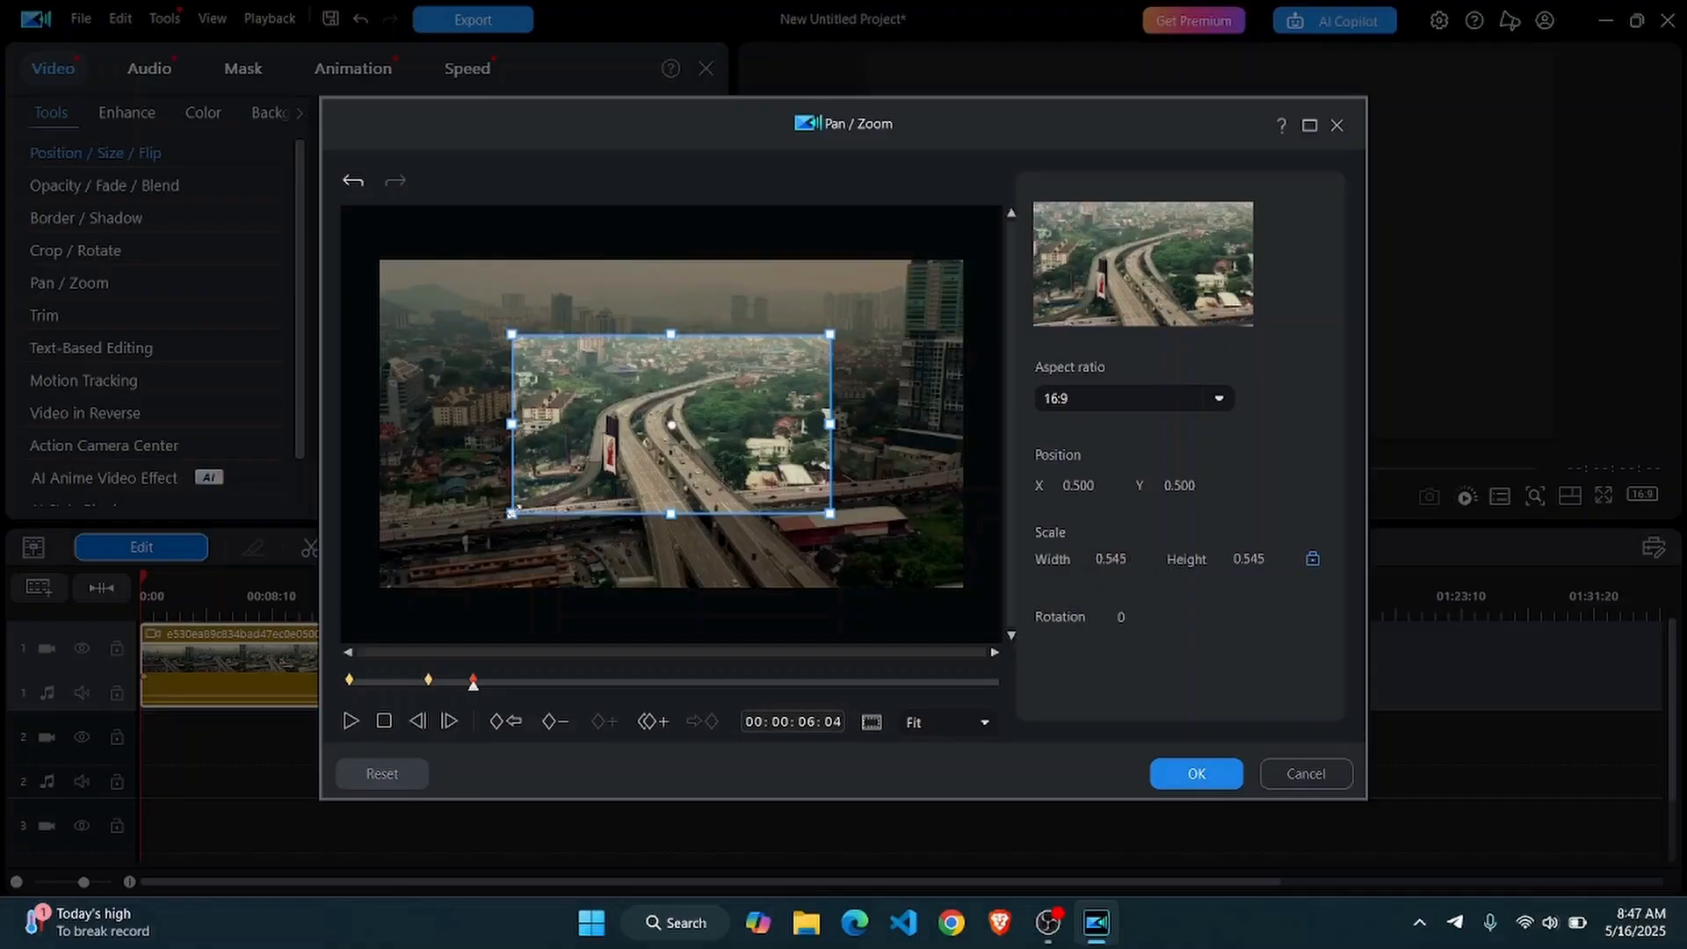
left_click_drag(512, 513, 538, 498)
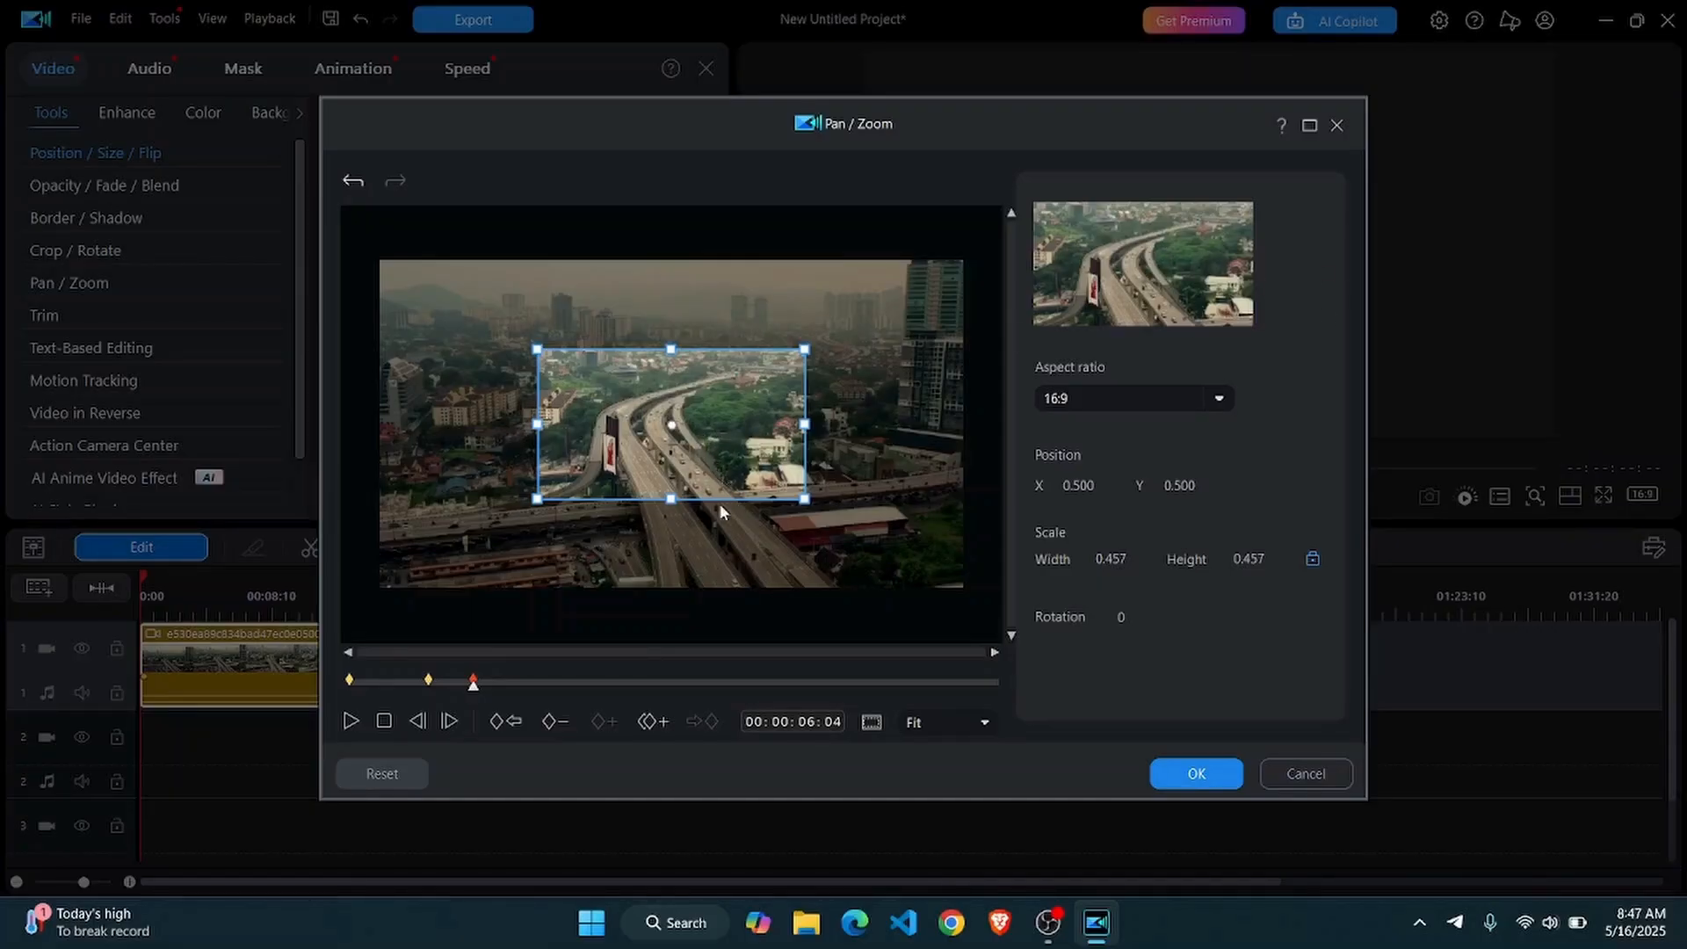
left_click_drag(674, 422, 607, 508)
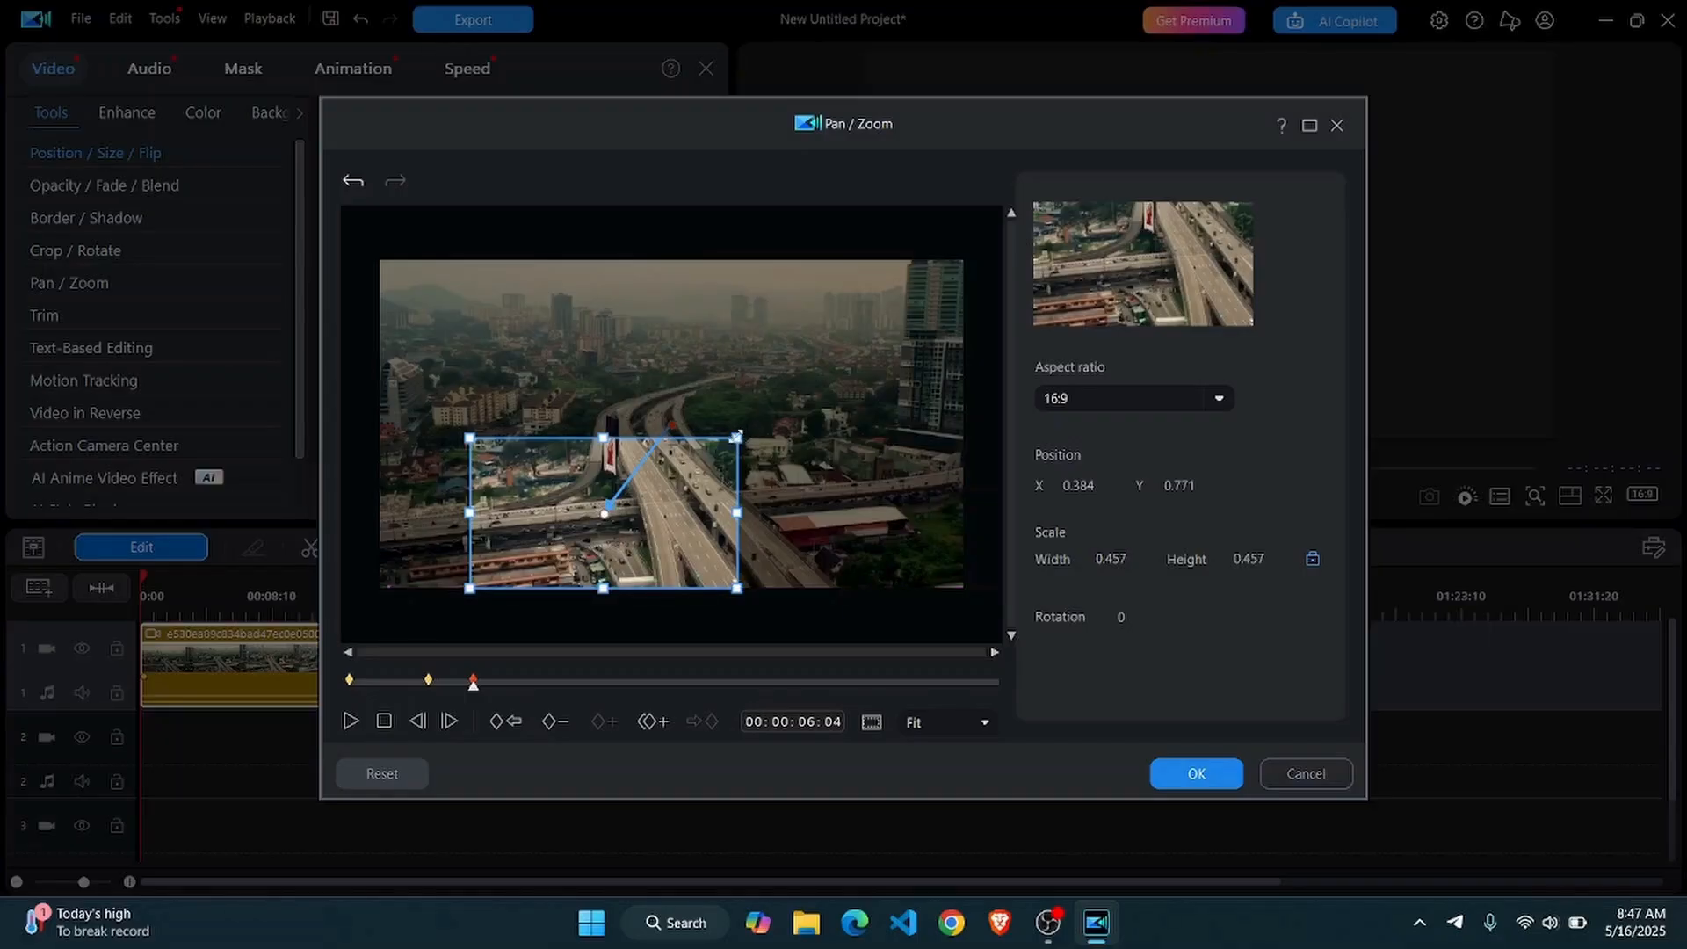
left_click_drag(738, 436, 711, 453)
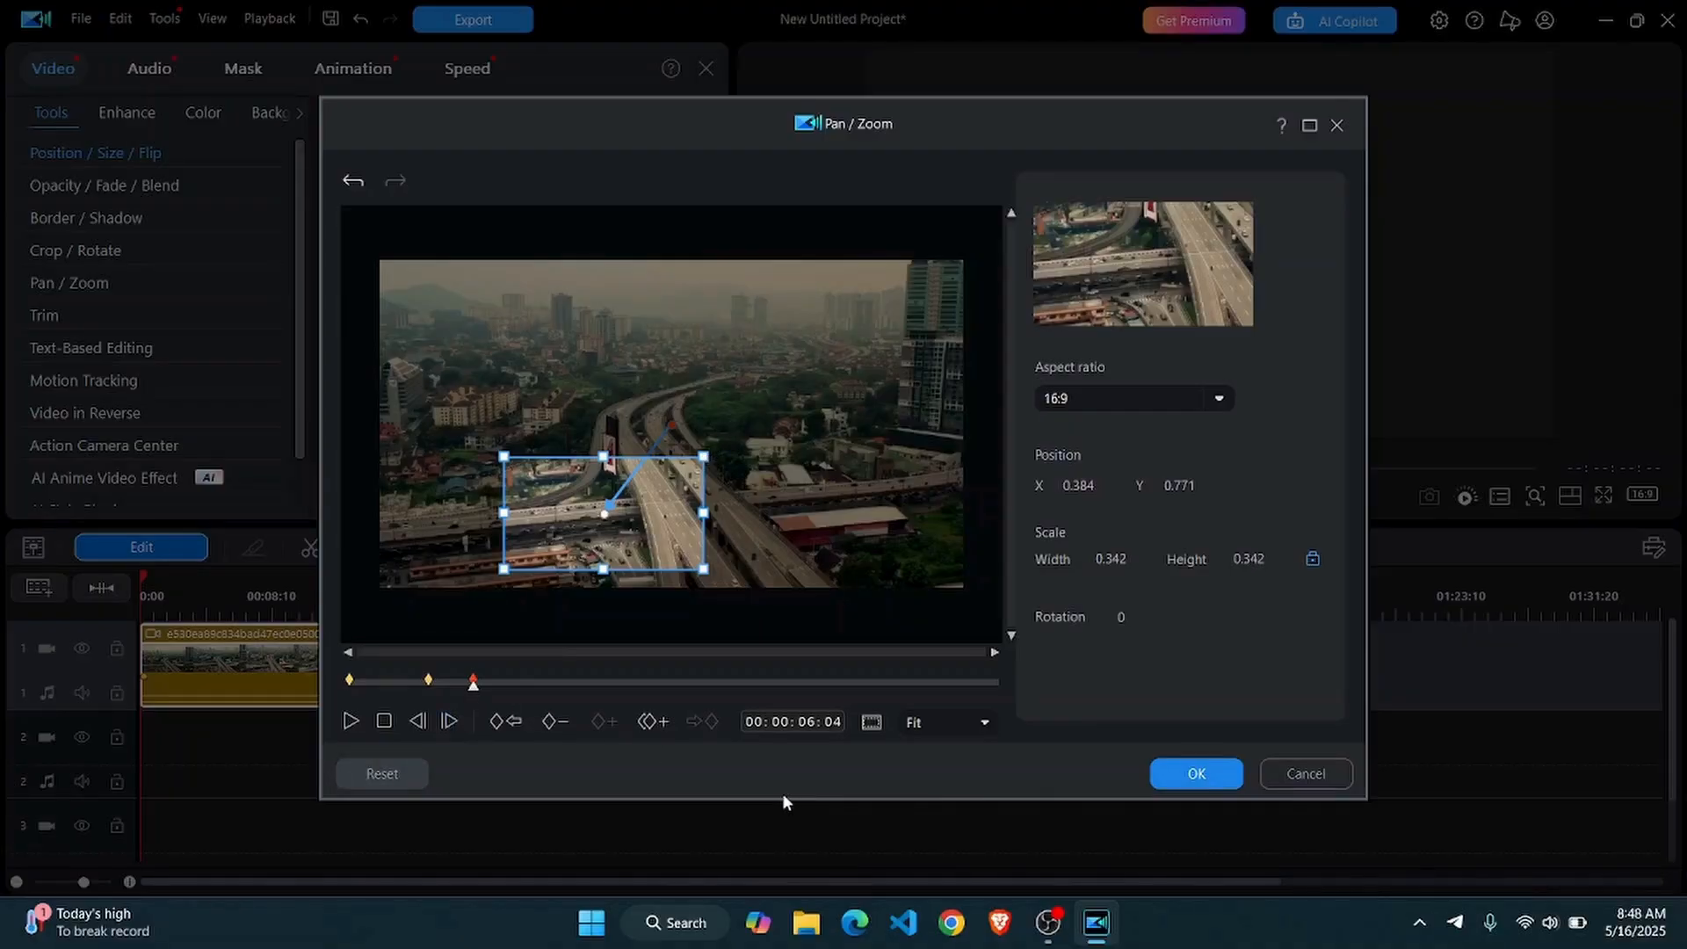
Preview the zoom-in and add a keyframe at 00:00:13:11 that holds the zoomed framing.
key("space")
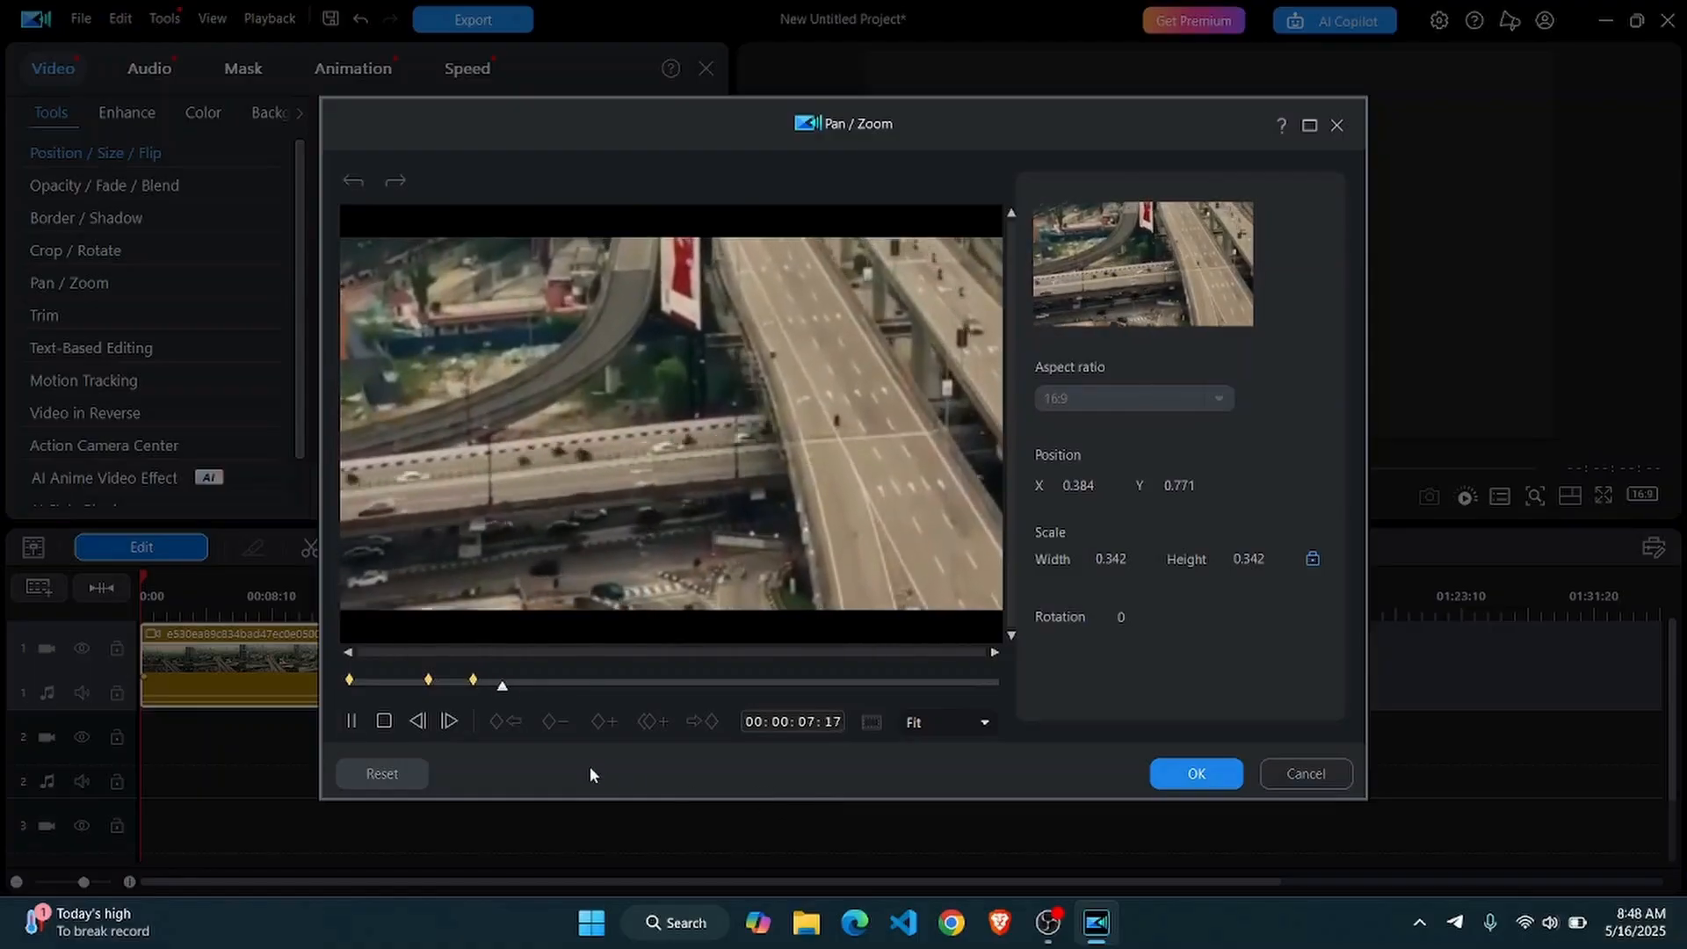
key("space")
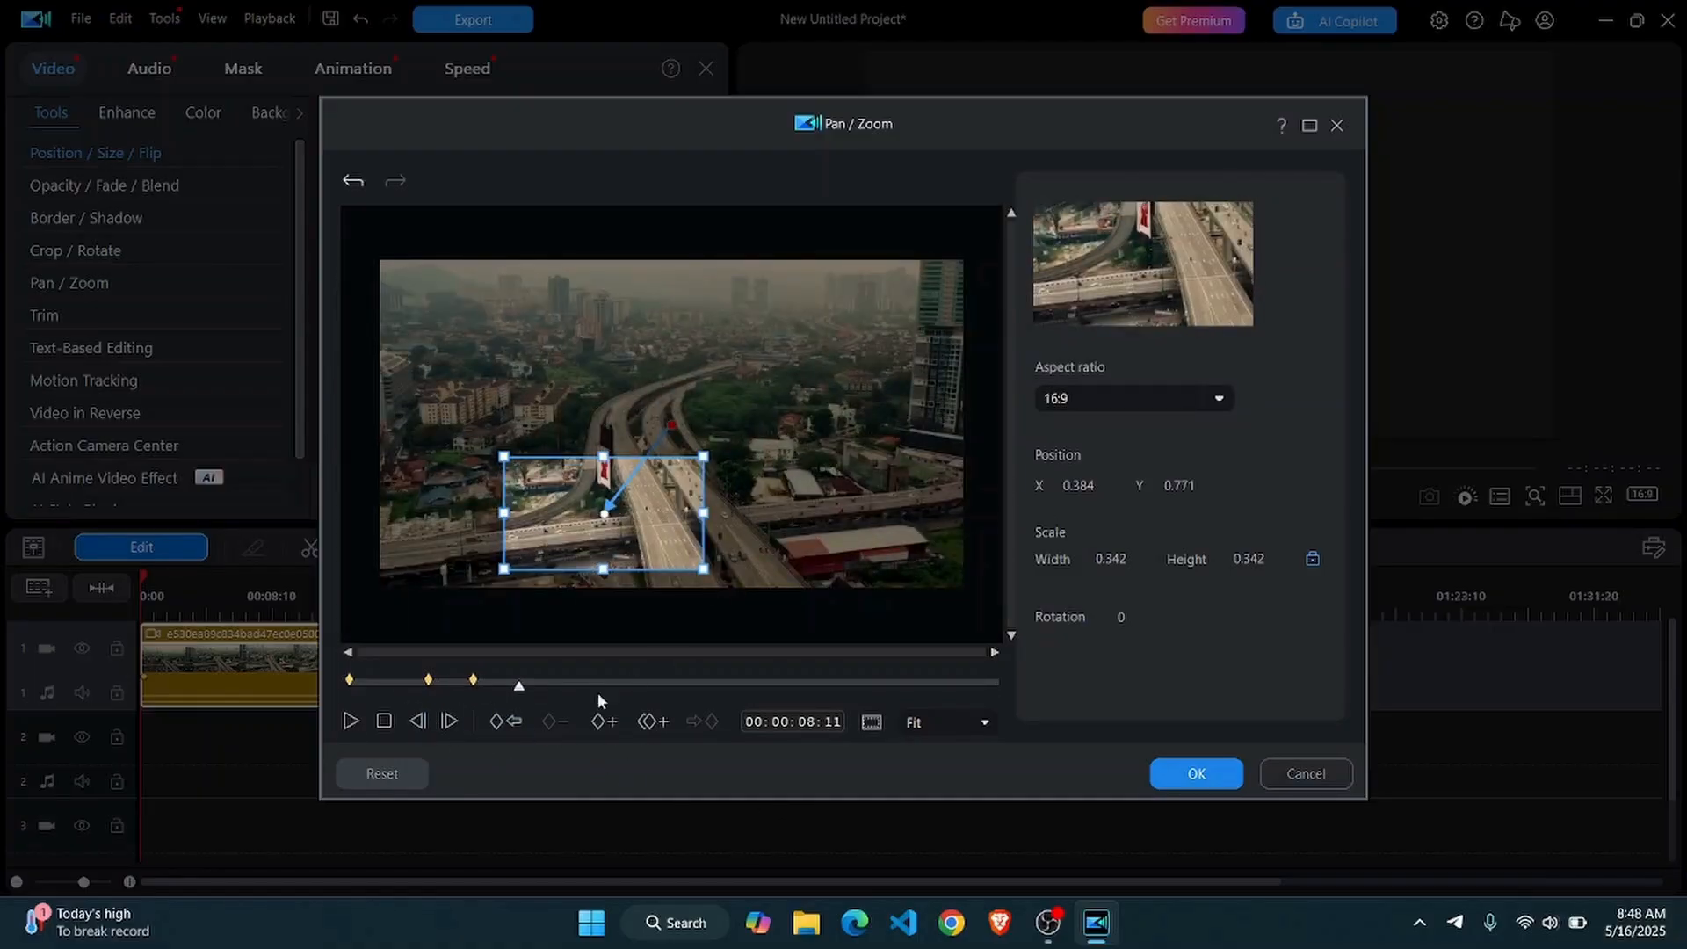
left_click(397, 682)
key("space")
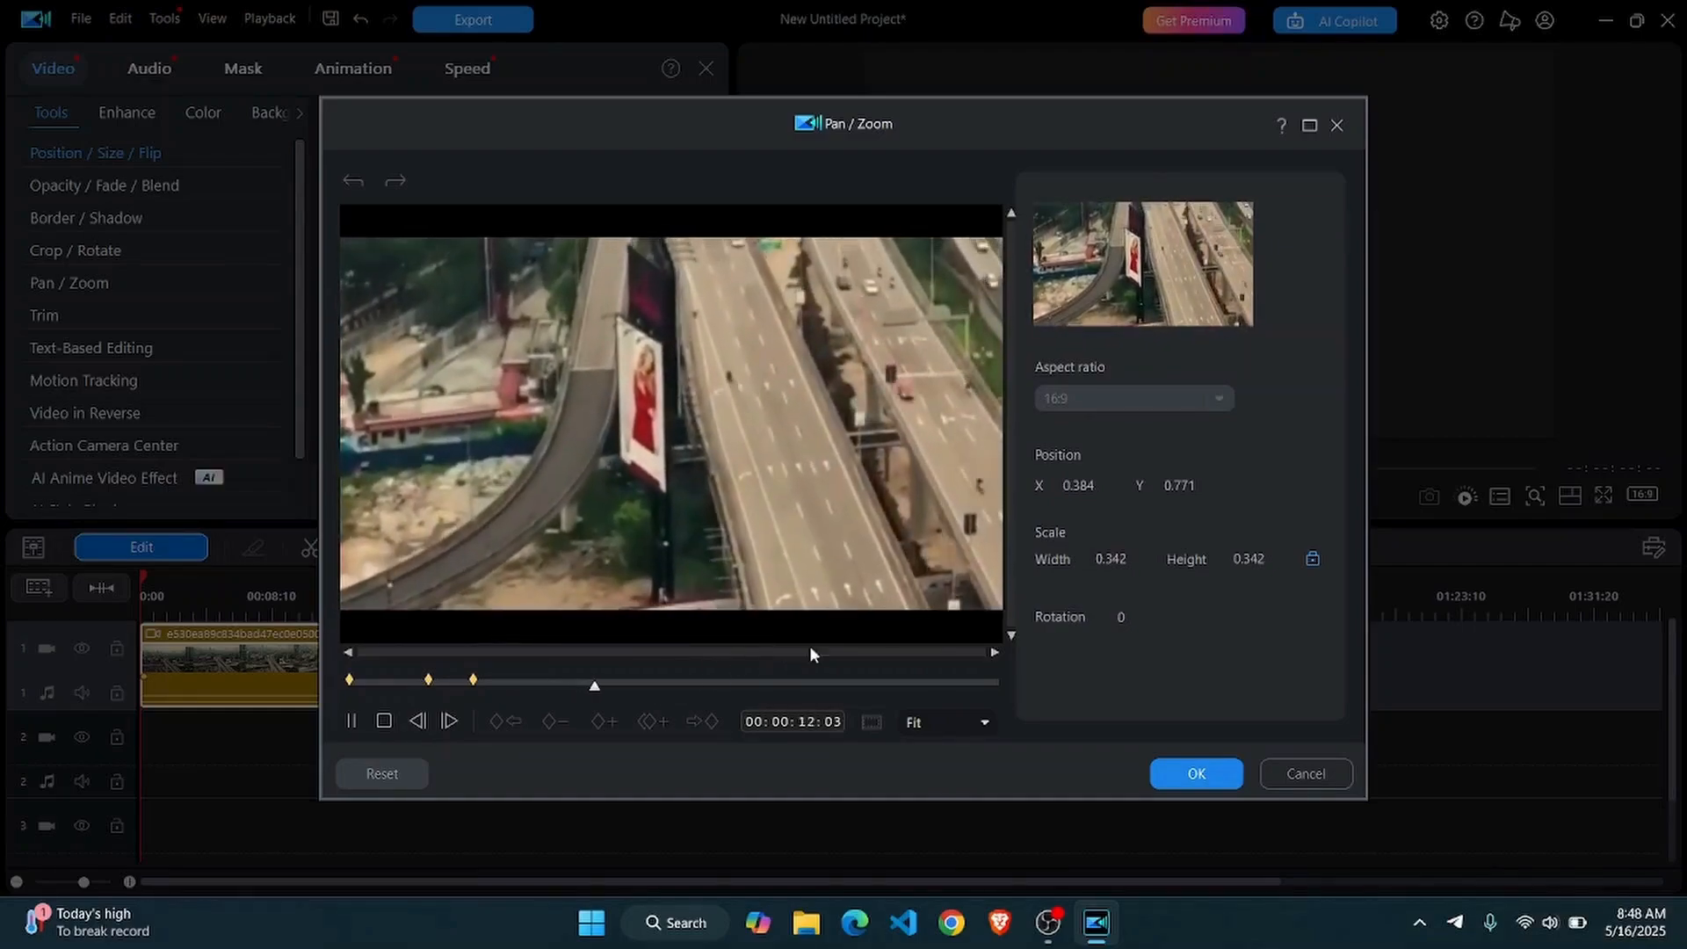
key("space")
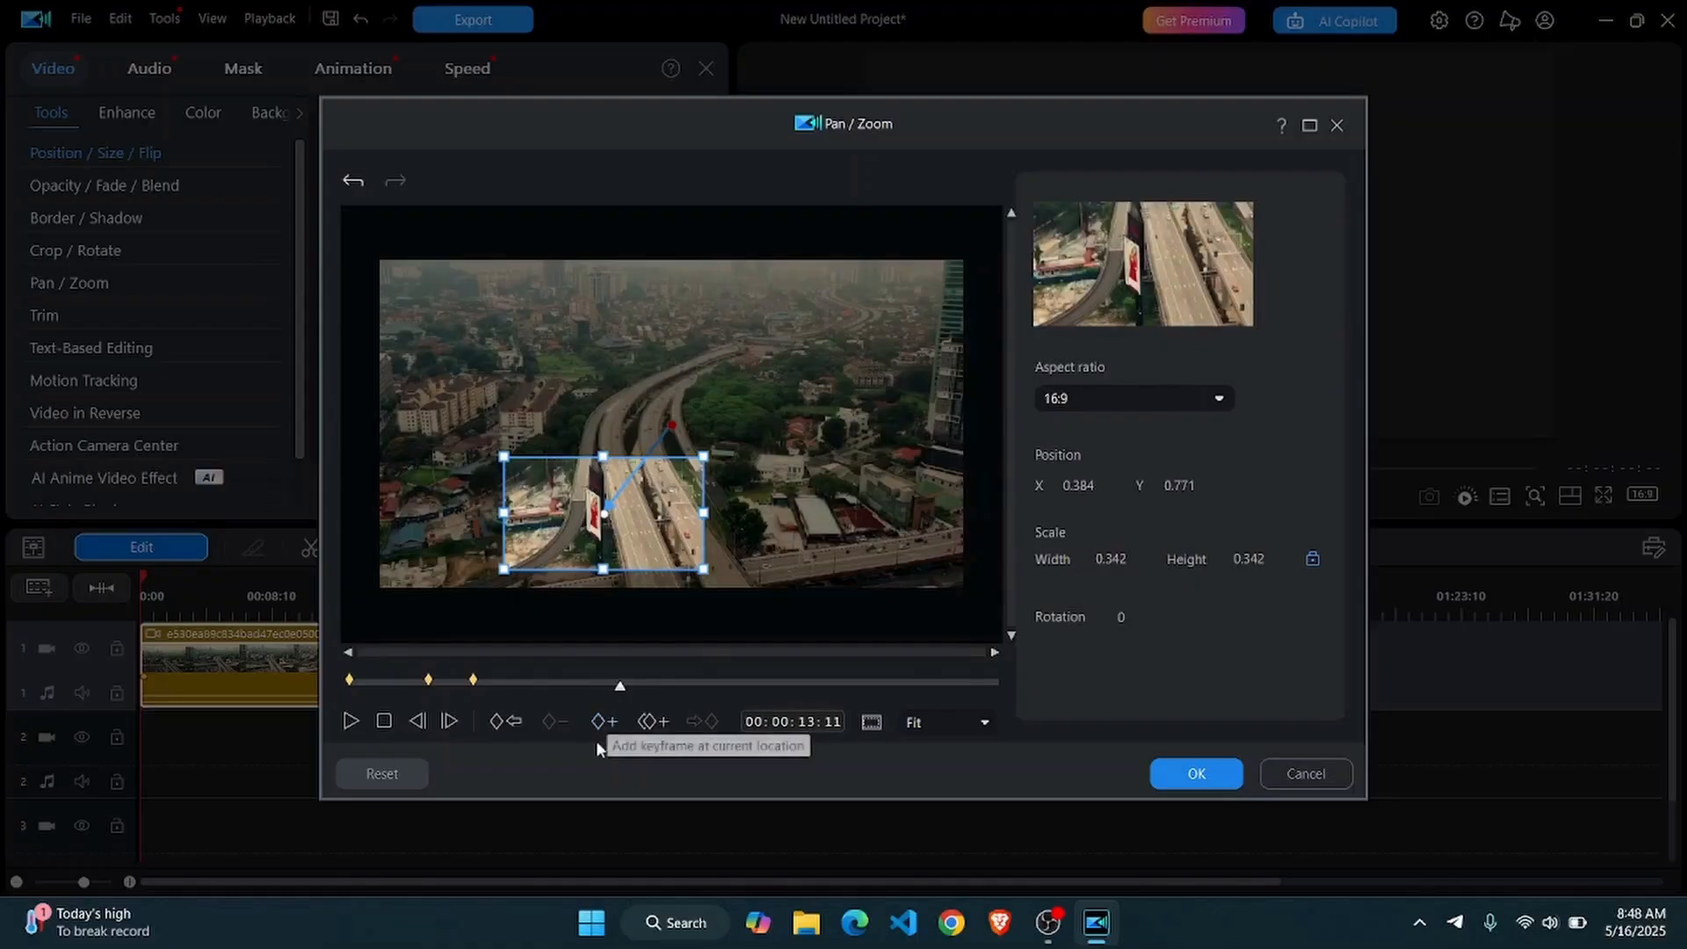
left_click(608, 730)
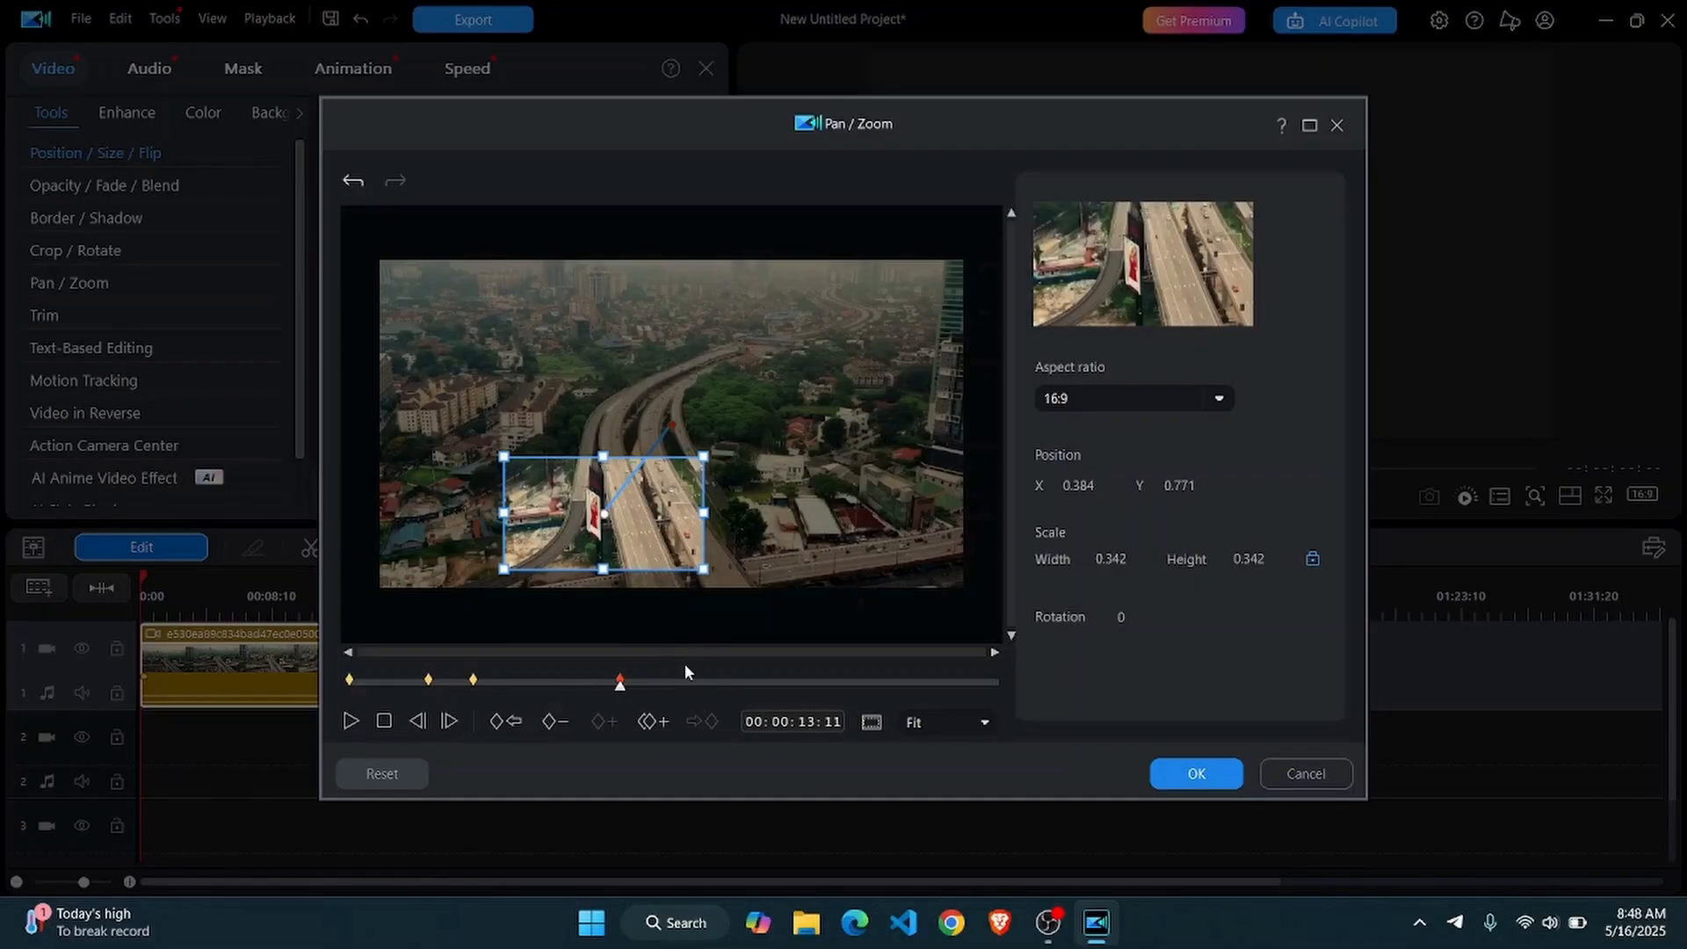
Add a keyframe at 00:00:15:24 and zoom back out to scale 1.000, centred on X 0.500, Y 0.500.
key("space")
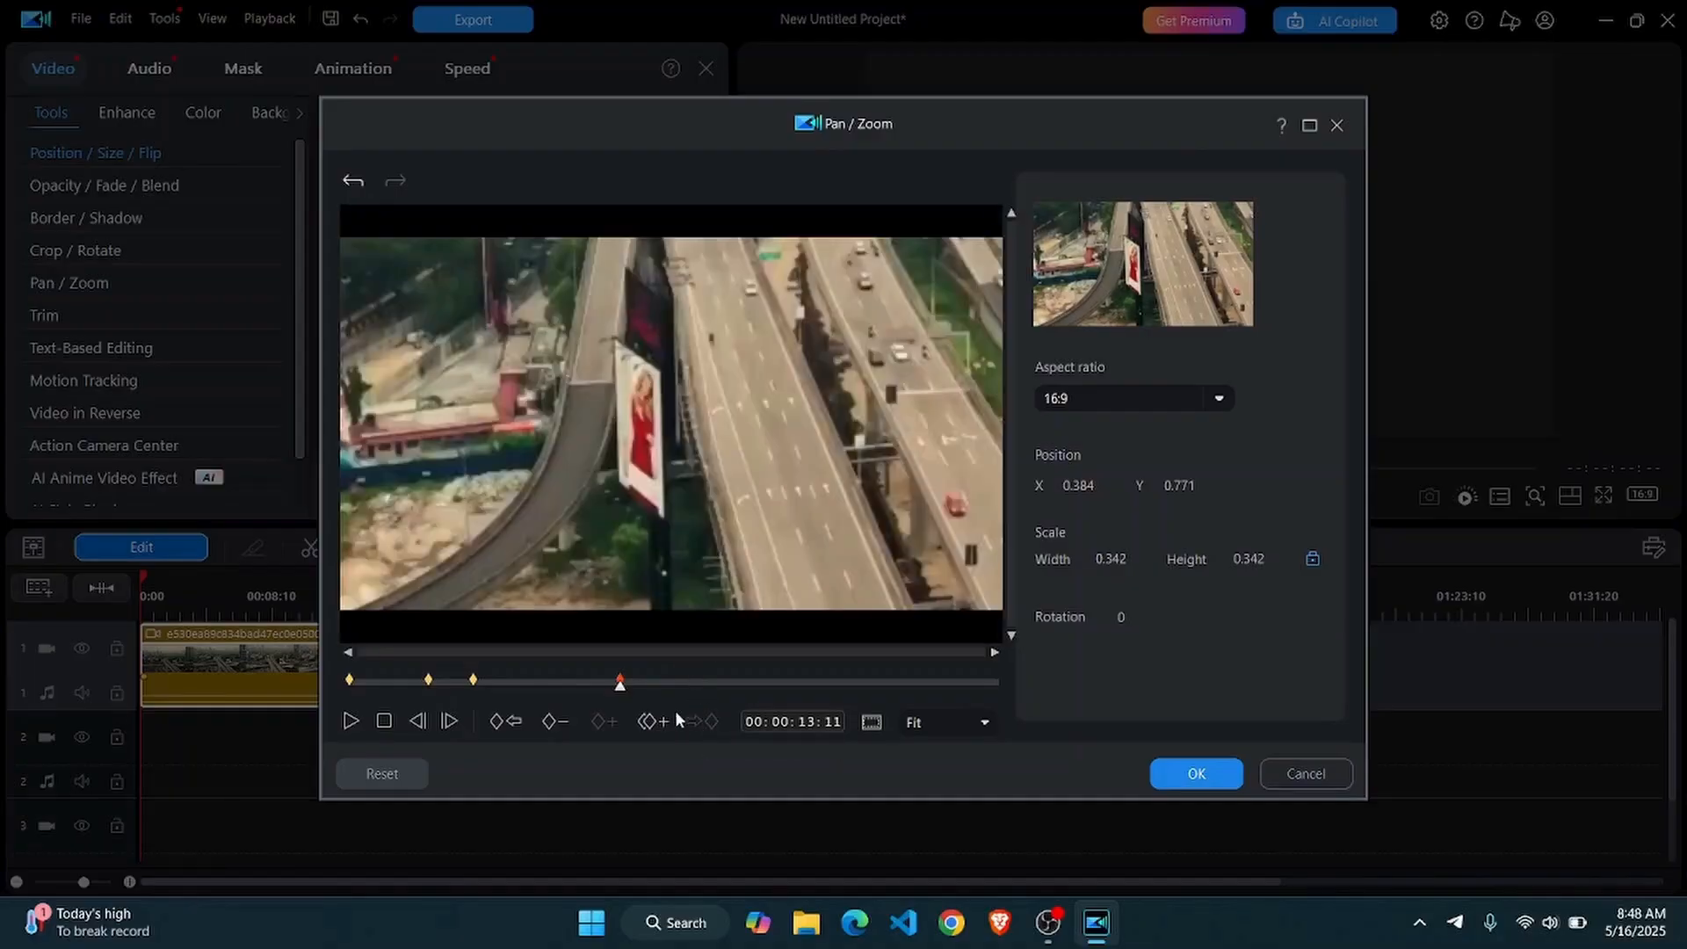
key("space")
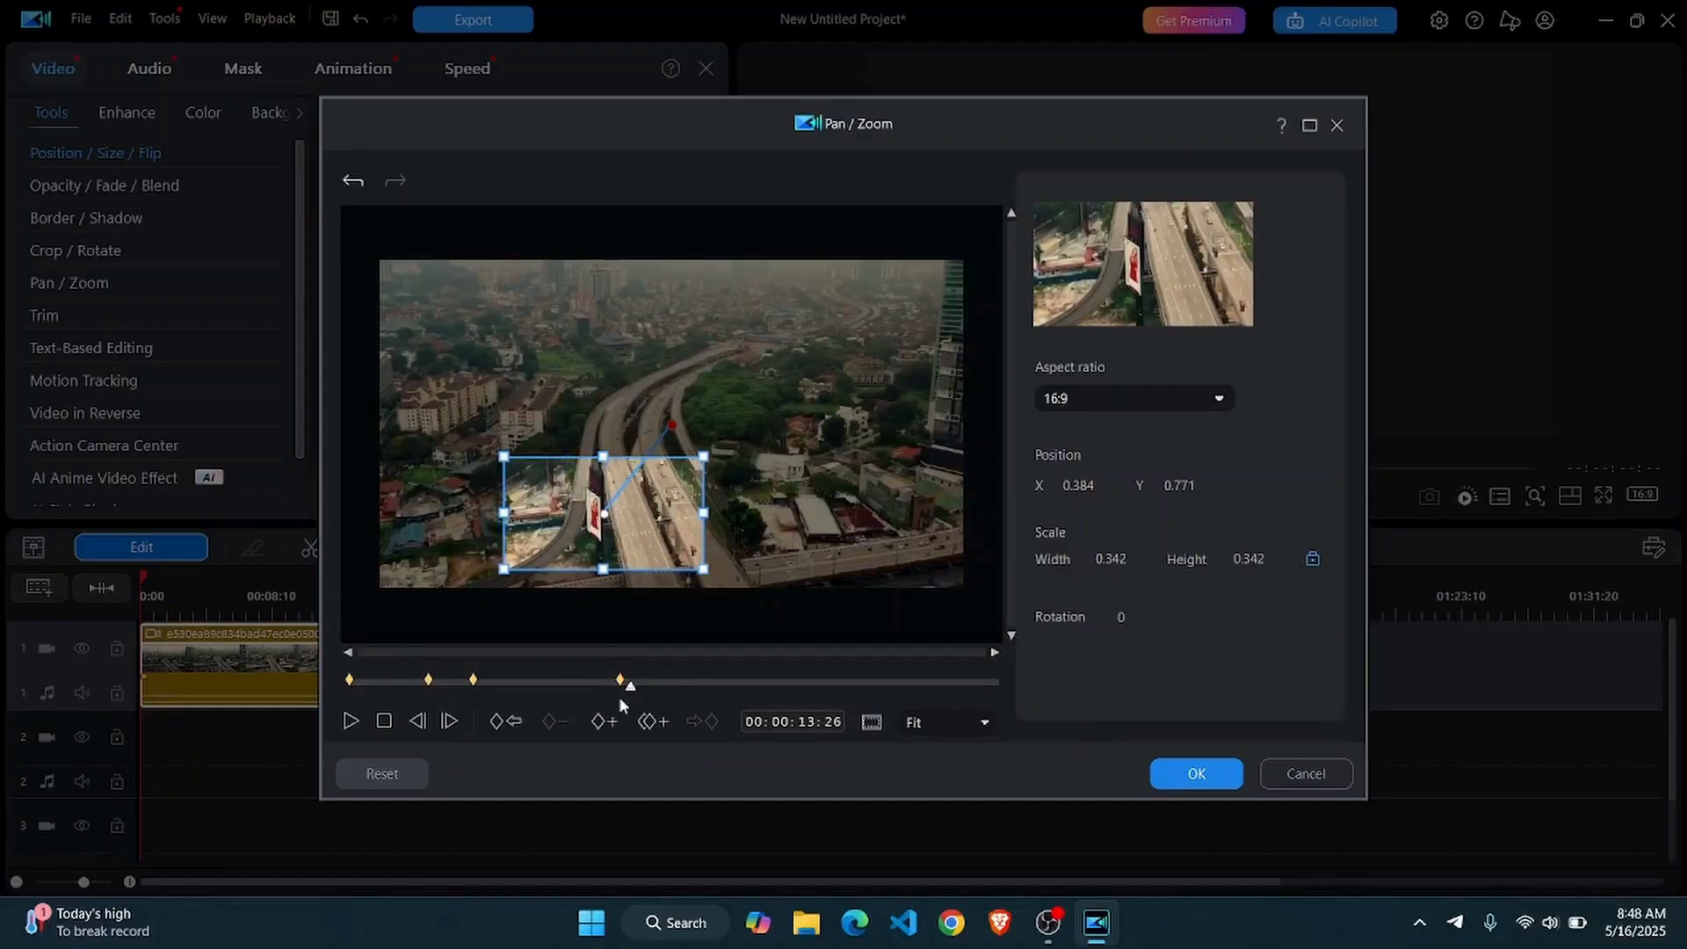
key("space")
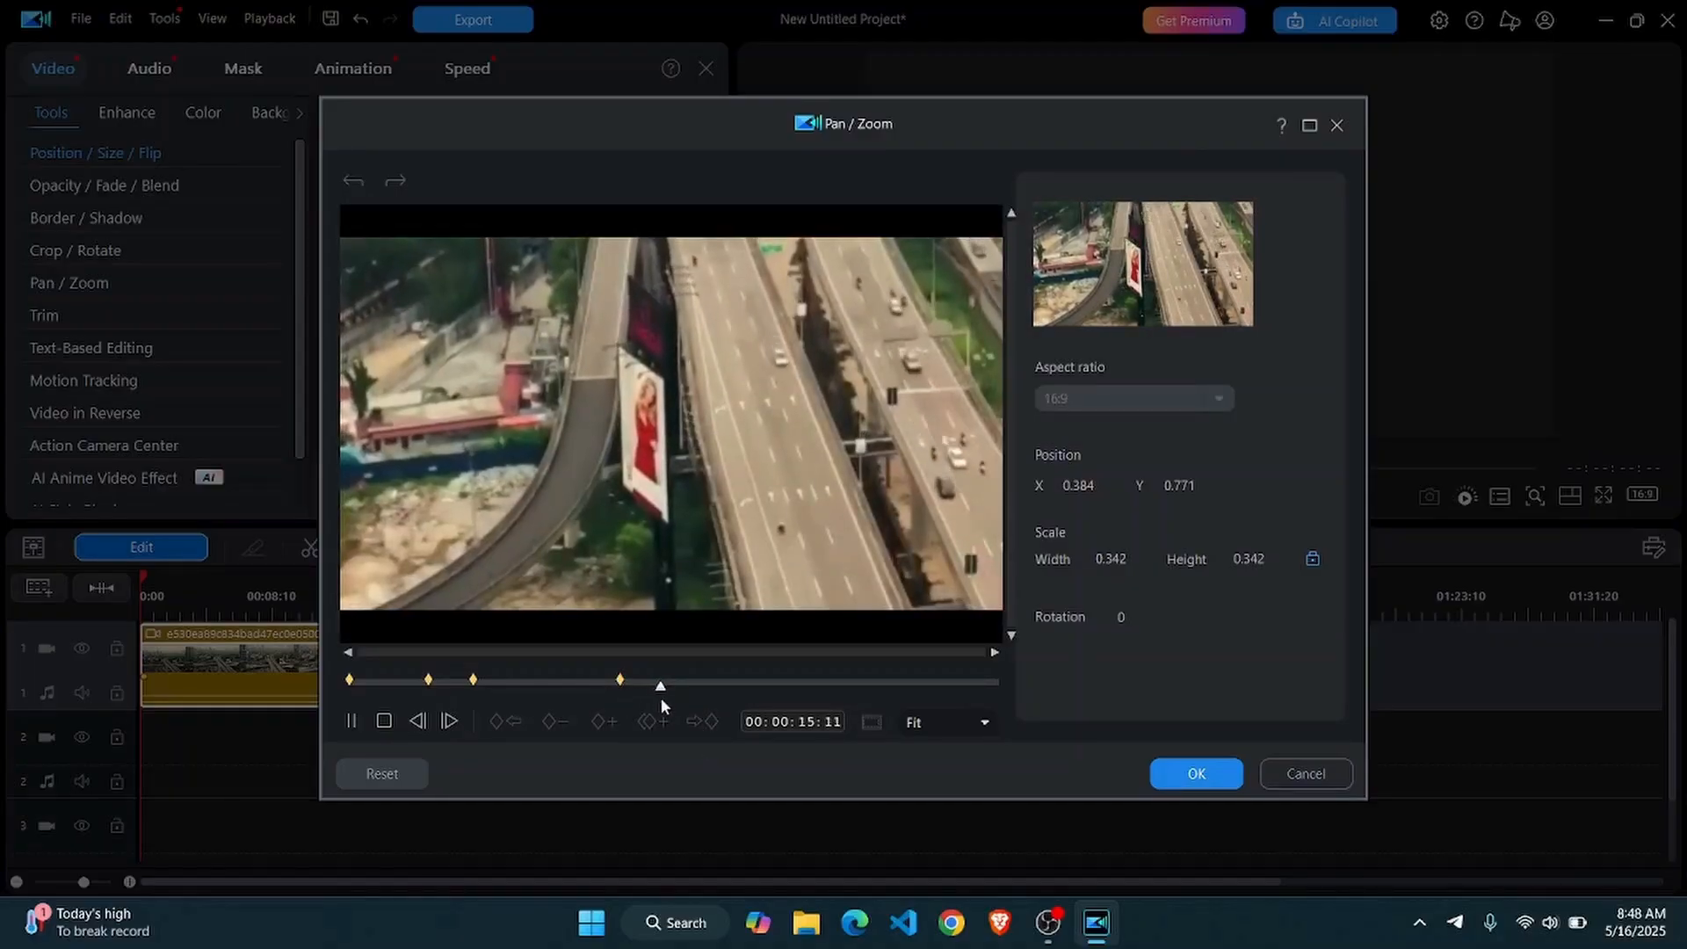
key("space")
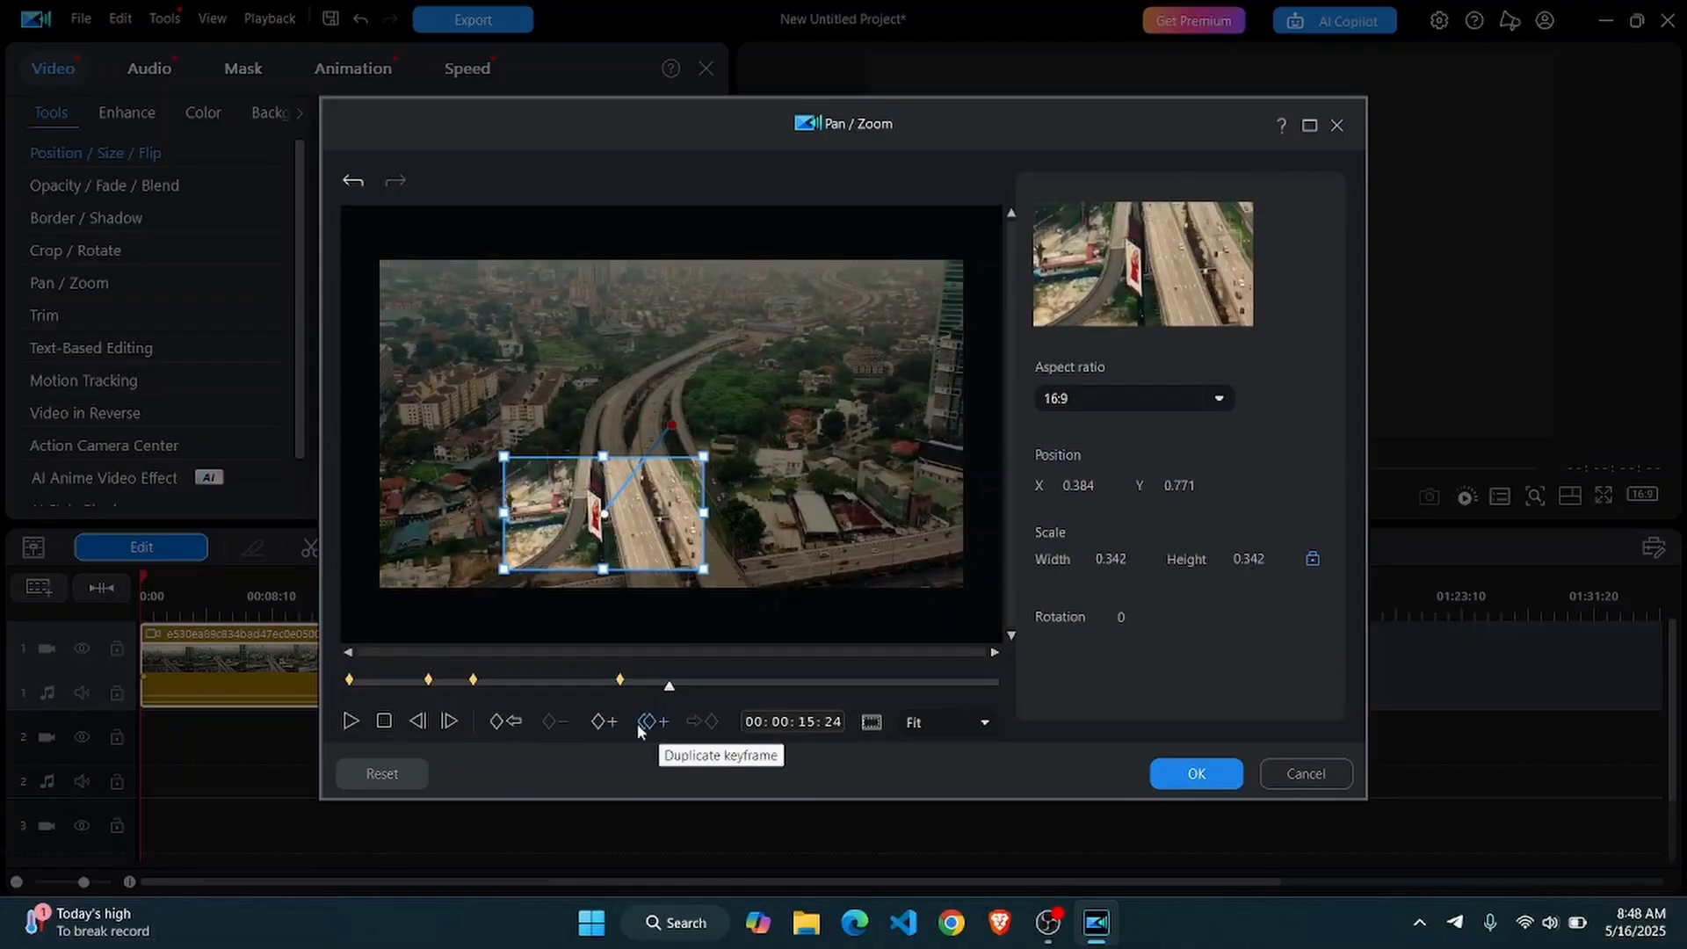
left_click(604, 722)
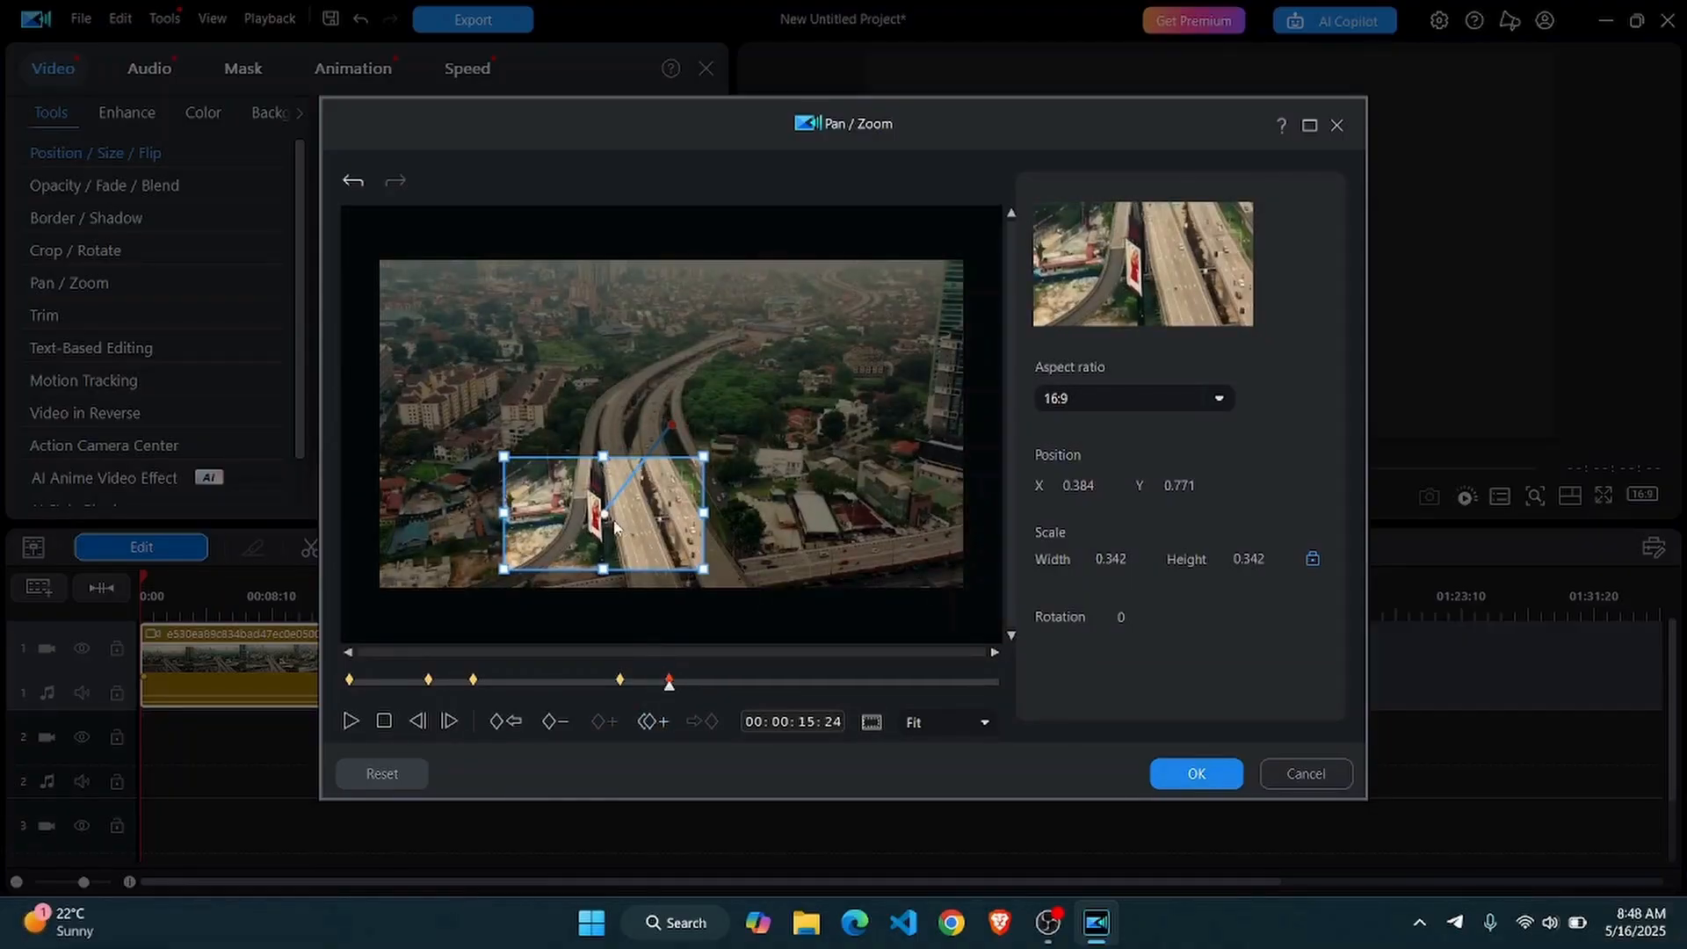
left_click_drag(610, 513, 674, 425)
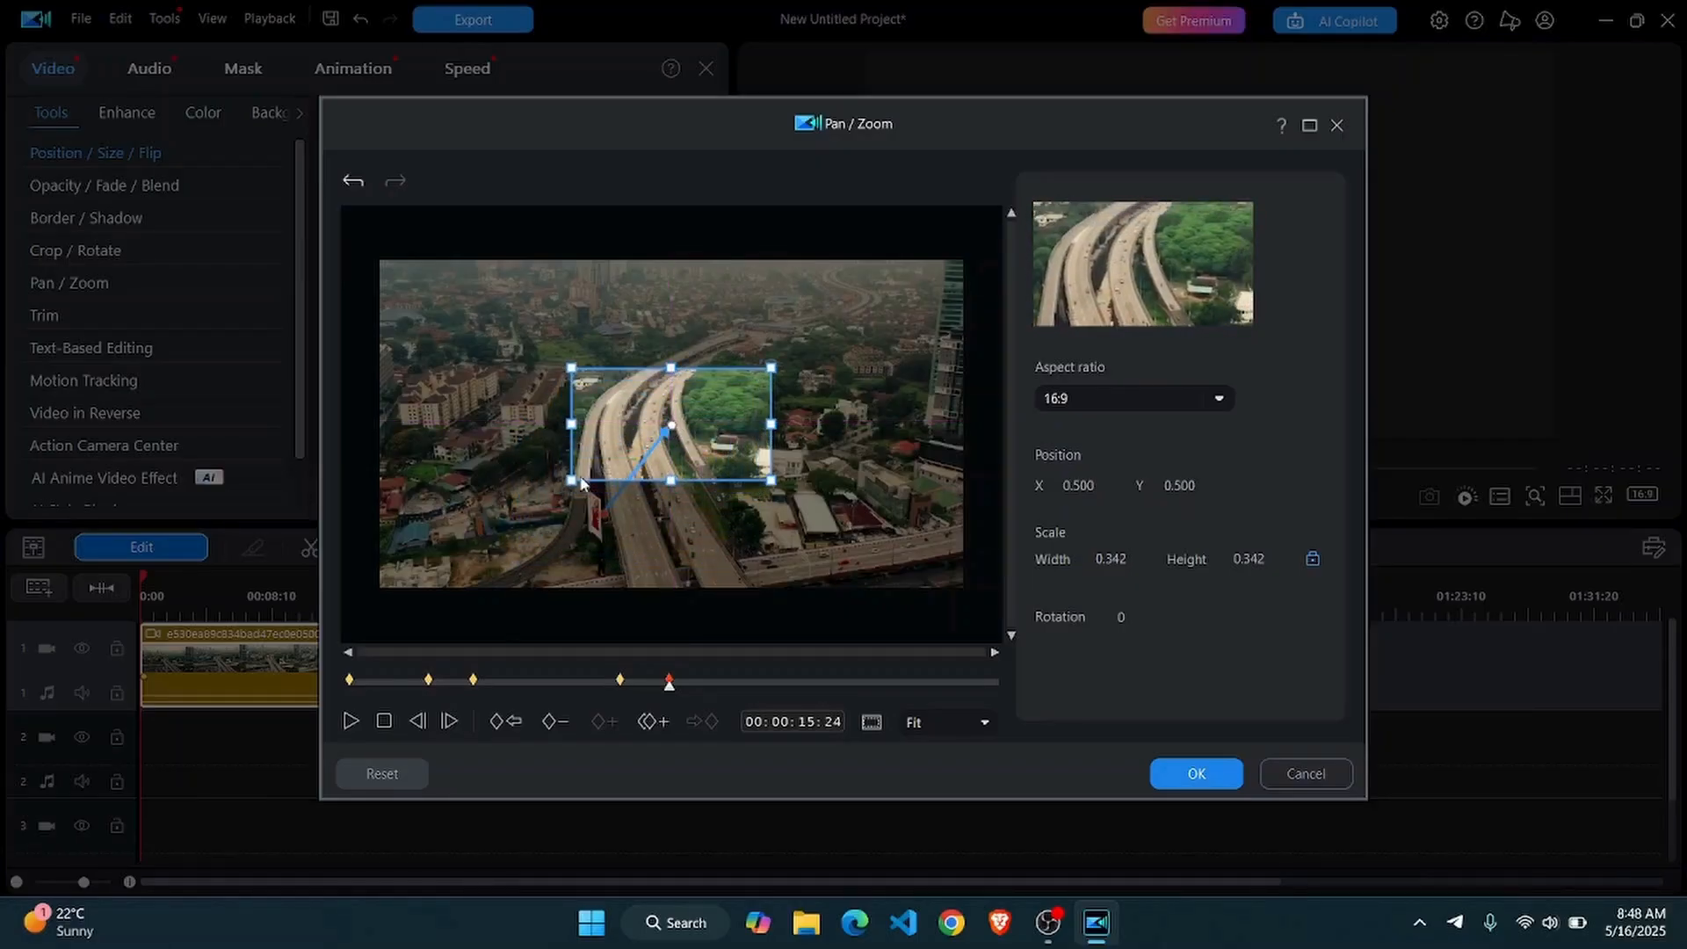
left_click_drag(572, 481, 407, 599)
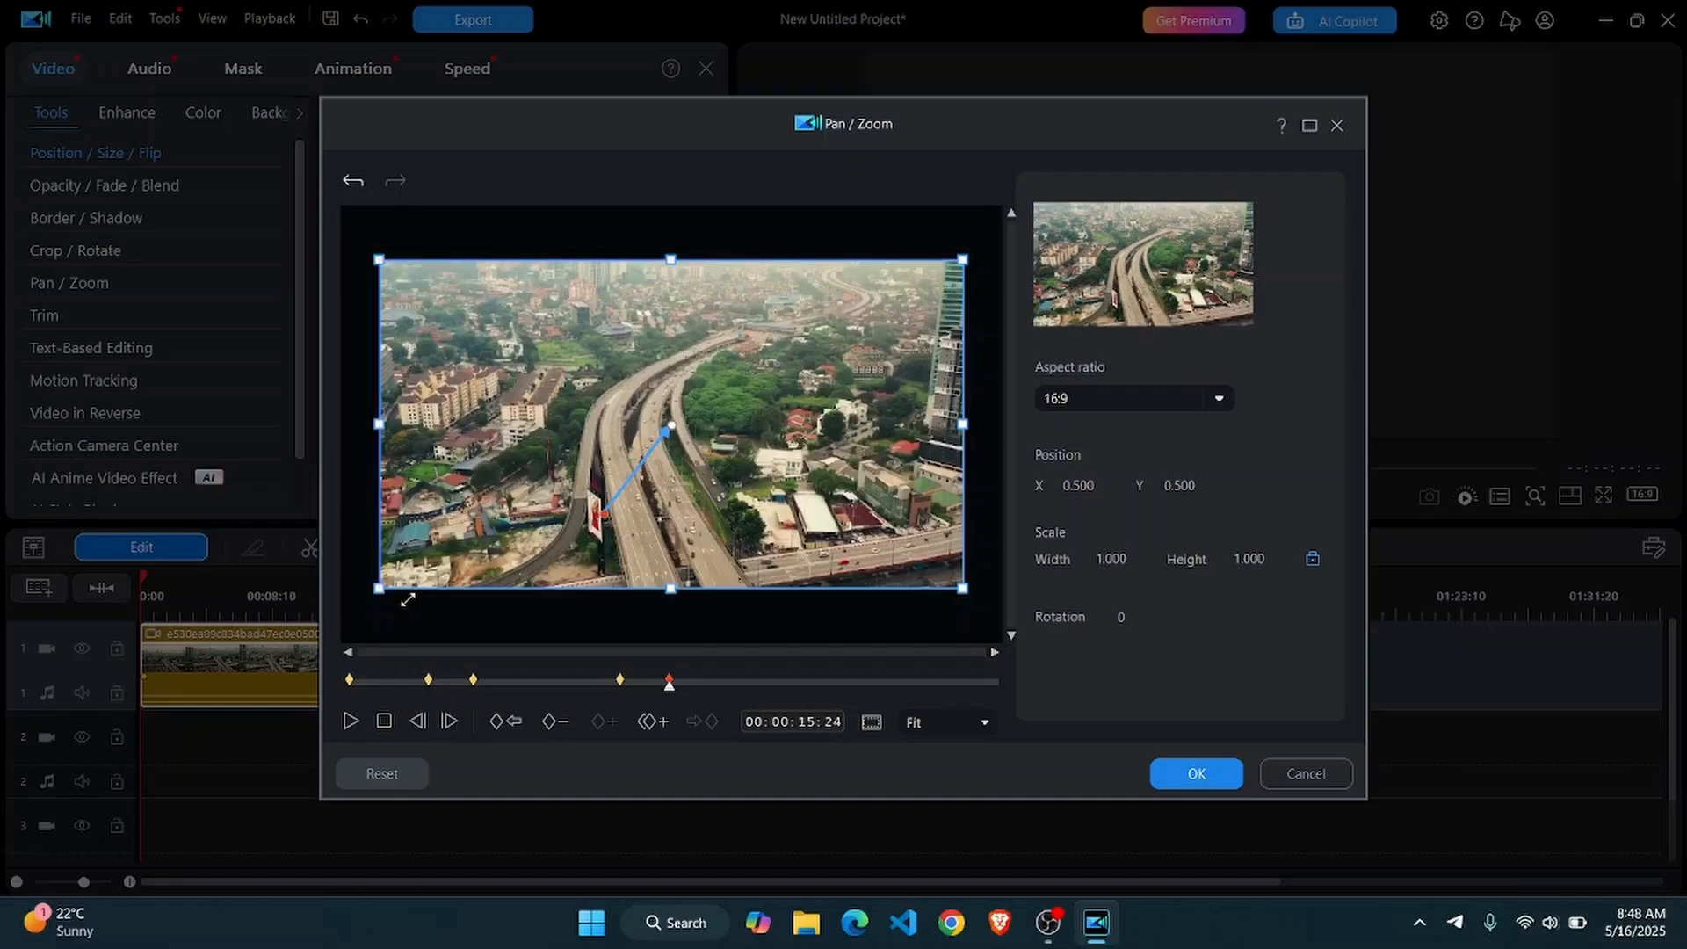
Preview the zoom-out, then apply the Pan / Zoom keyframes and play the clip from the start of the timeline.
left_click(589, 683)
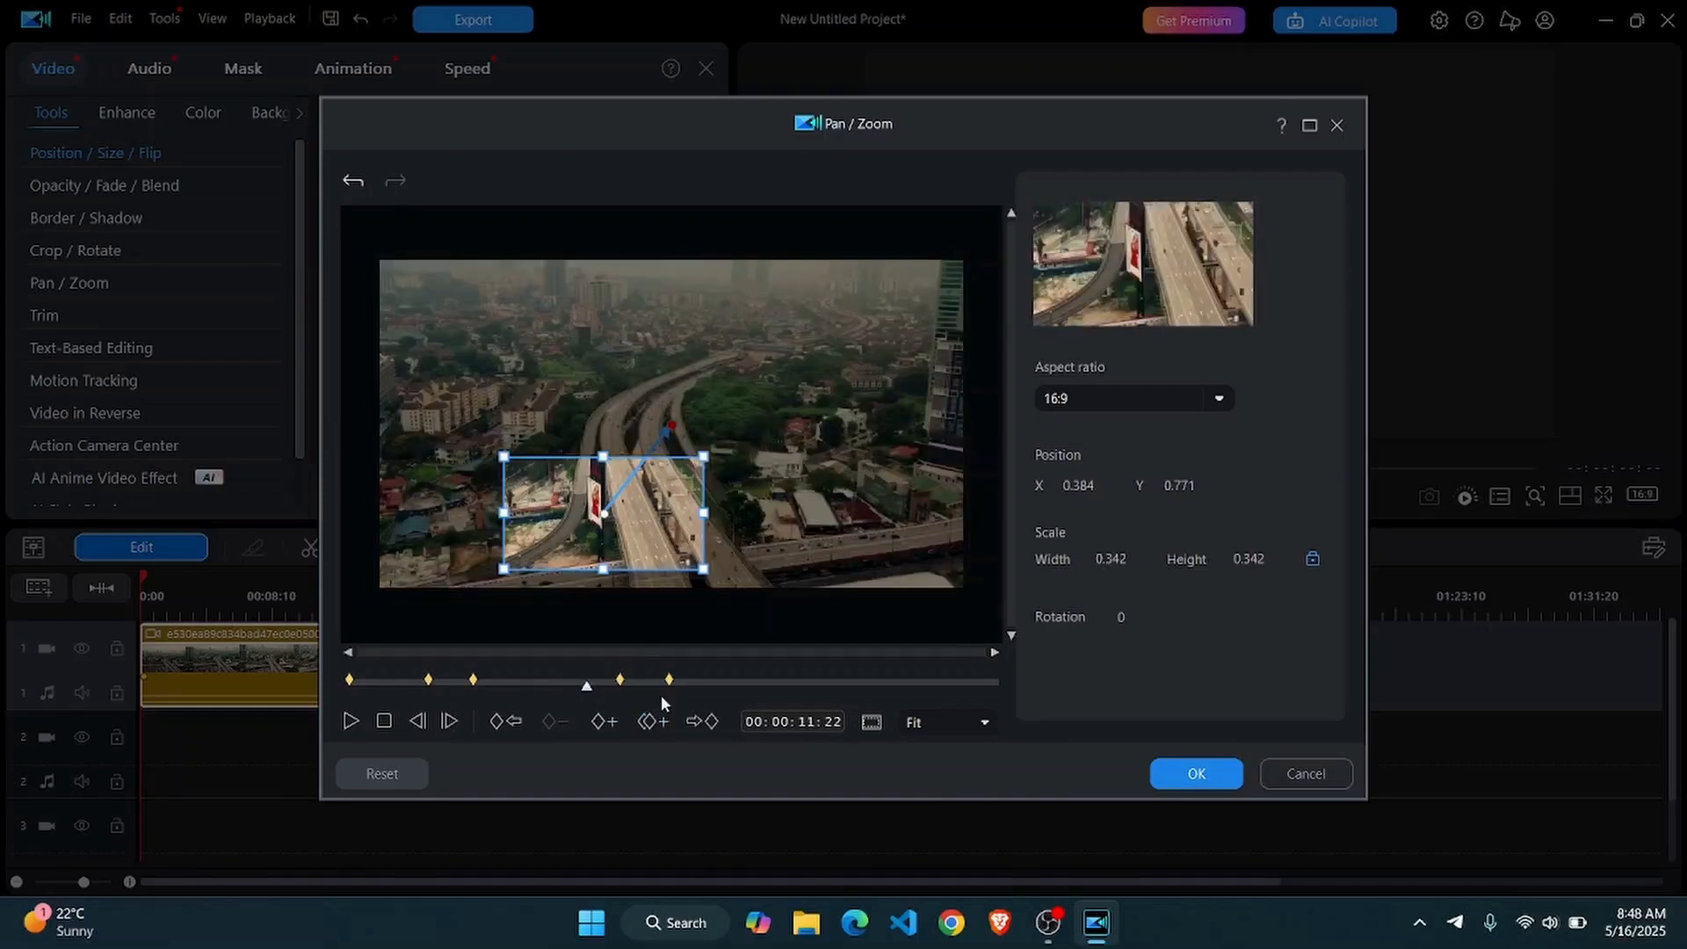
key("space")
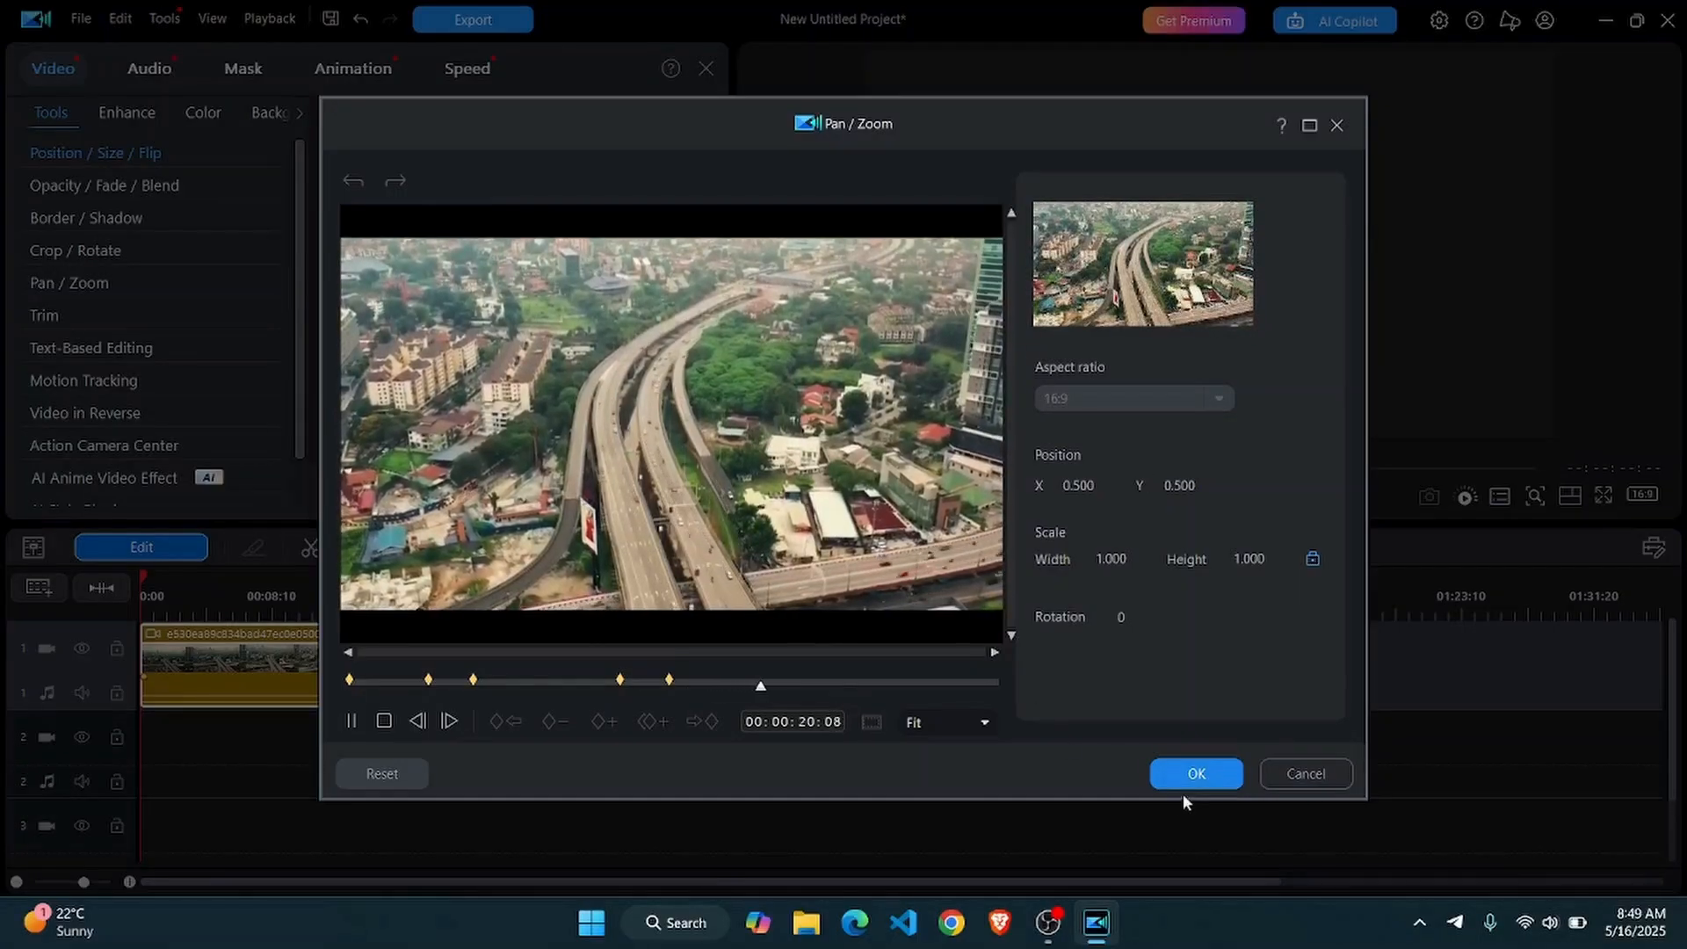
left_click(1195, 775)
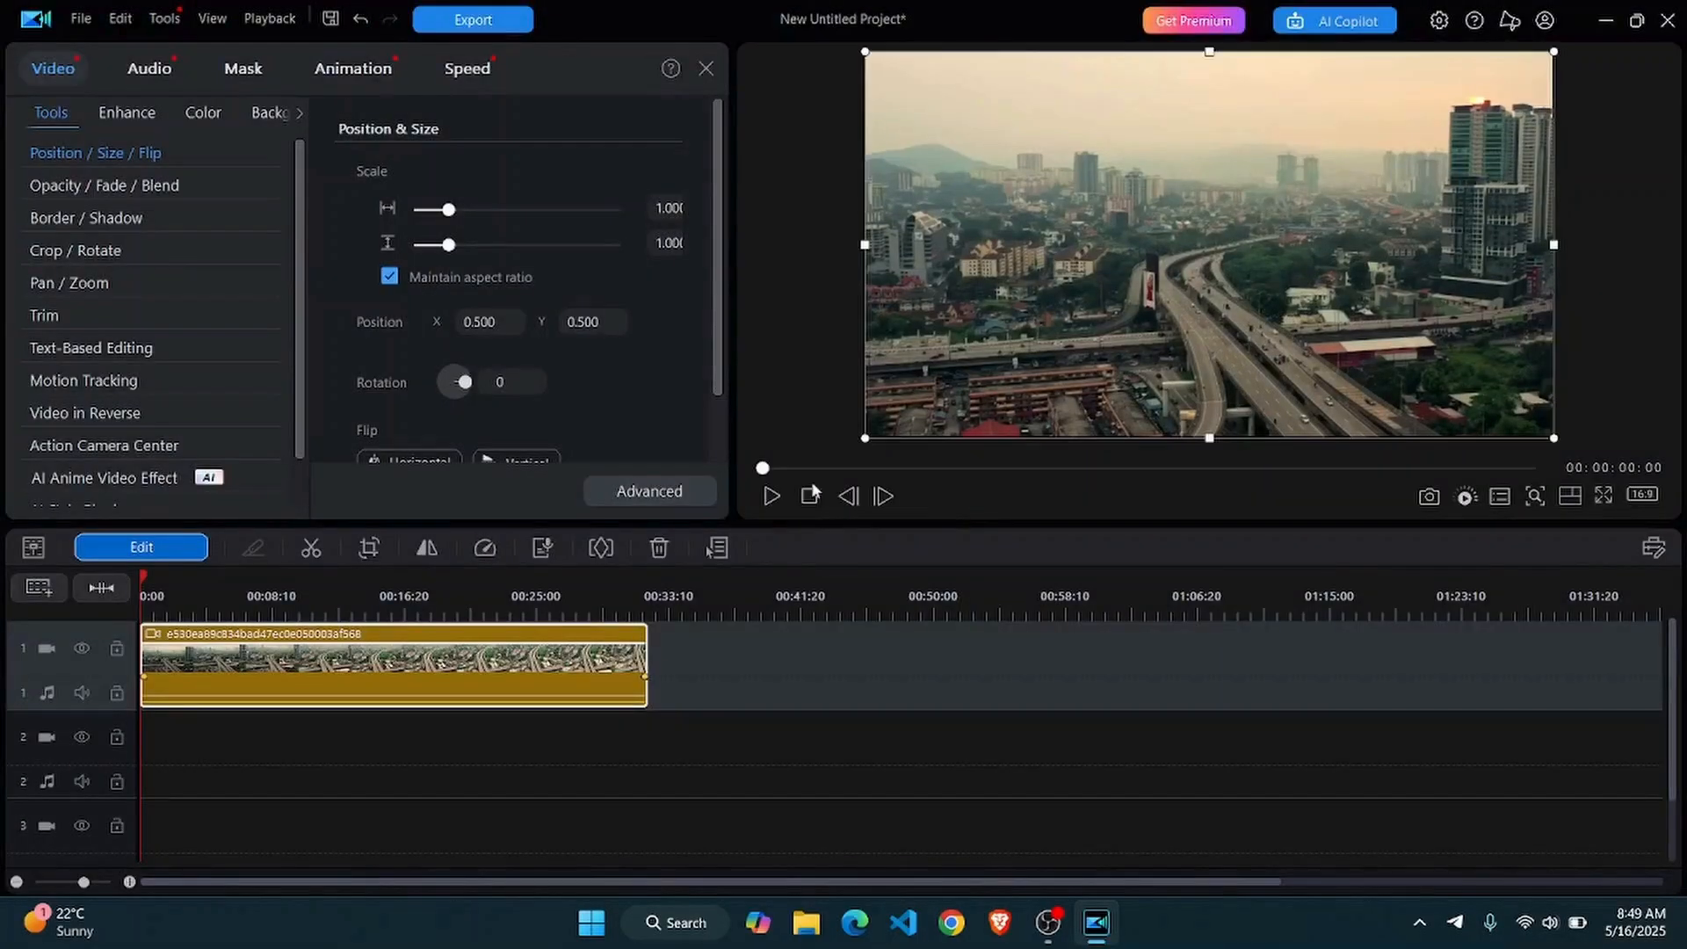
left_click(770, 493)
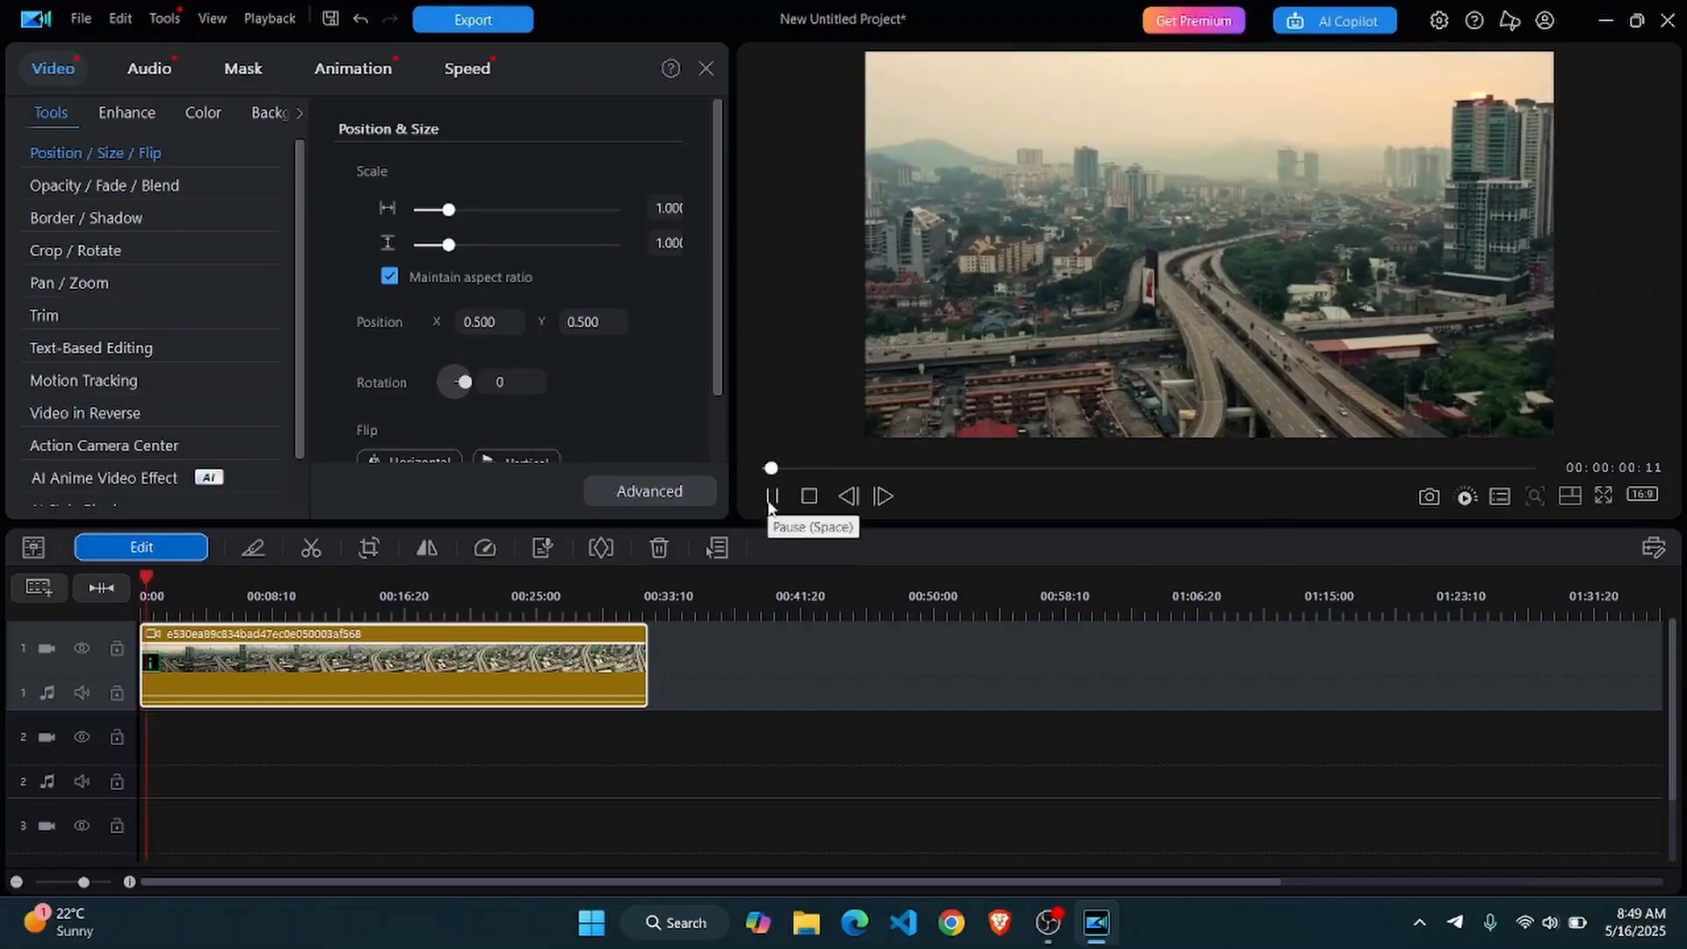